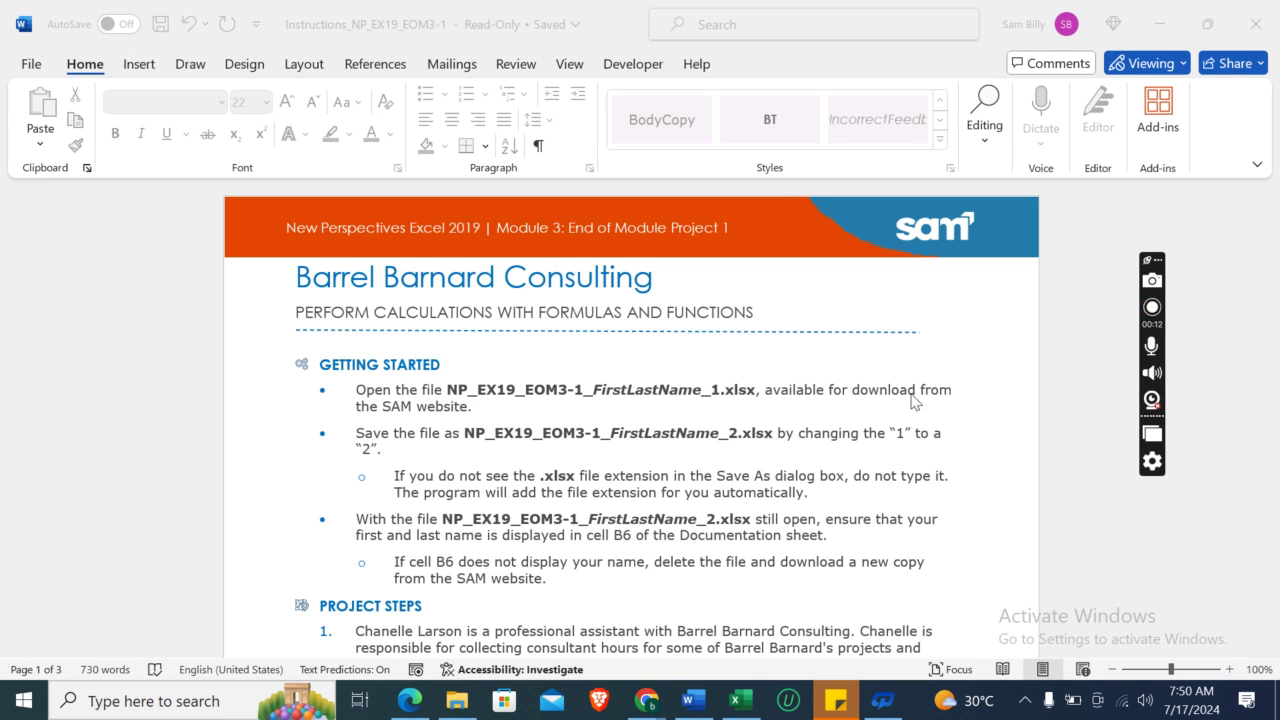
# Review the getting-started notes and the first project steps in the Word instructions document.
pyautogui.click(738, 702)
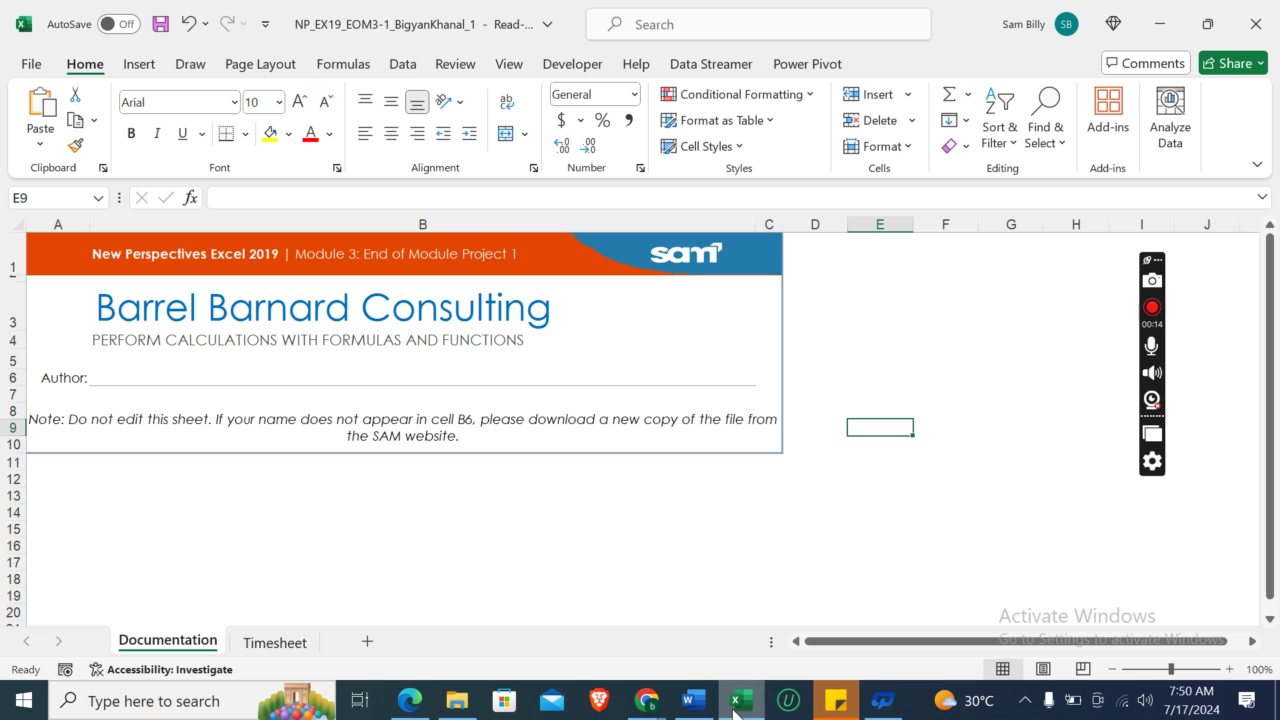
pyautogui.click(737, 703)
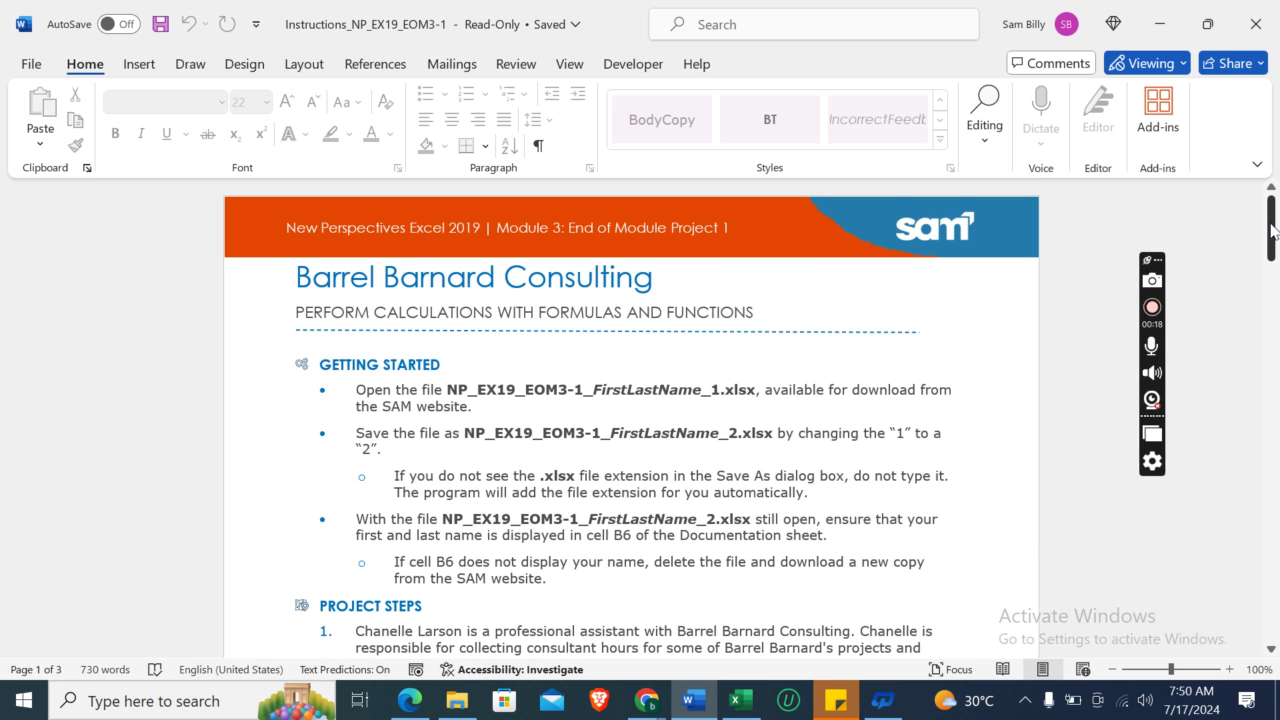
pyautogui.moveTo(1273, 226); pyautogui.dragTo(1277, 272)
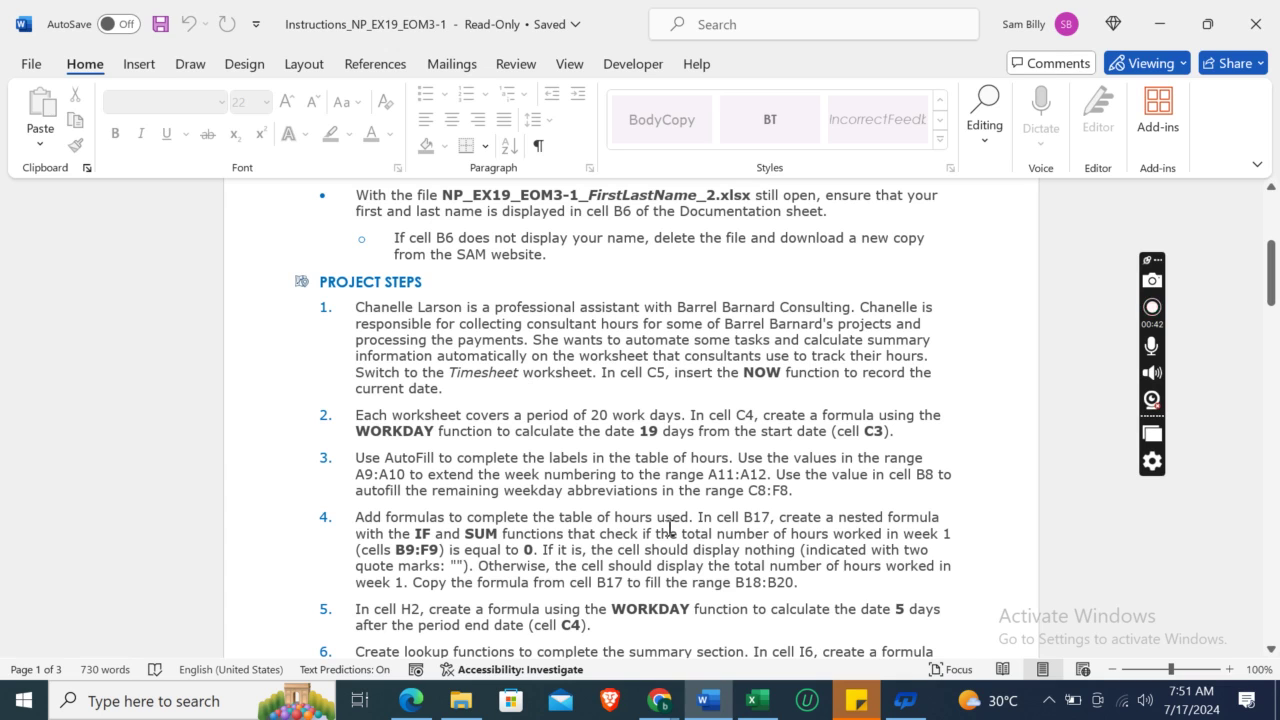
# Switch to the Excel workbook, open the Timesheet worksheet and check it against the first project step in the Word instructions.
pyautogui.click(757, 700)
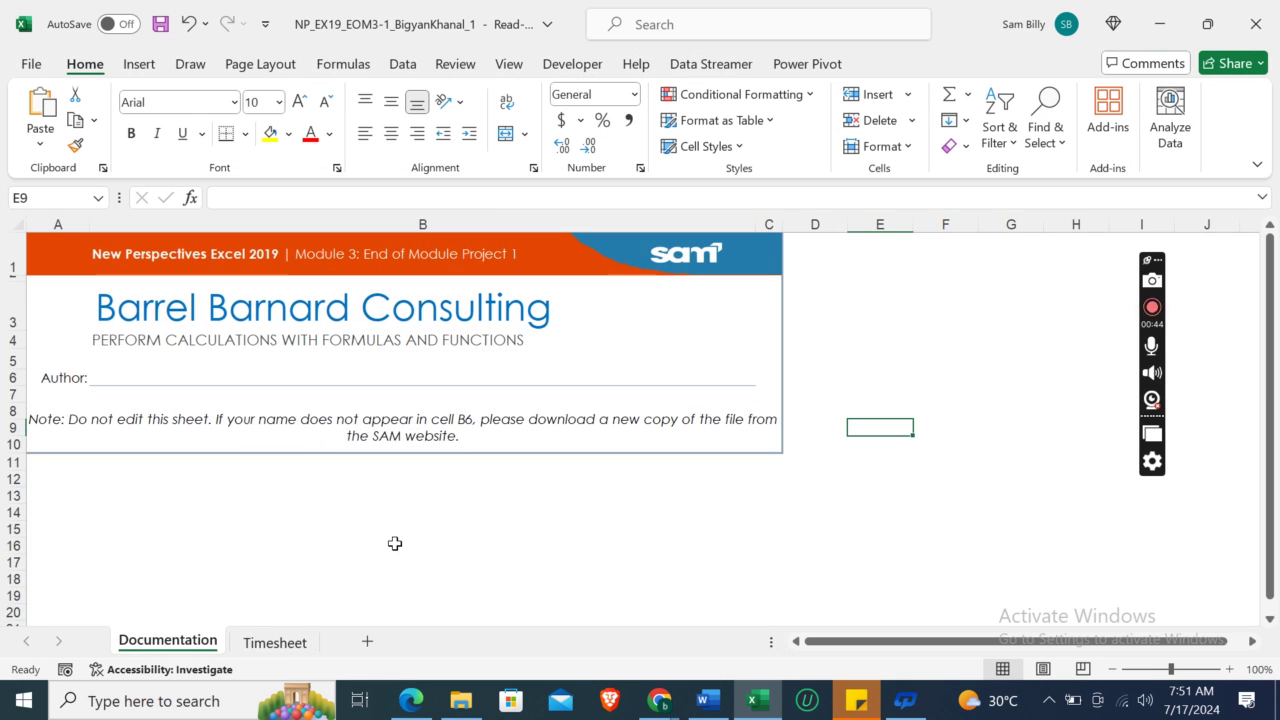
pyautogui.click(275, 641)
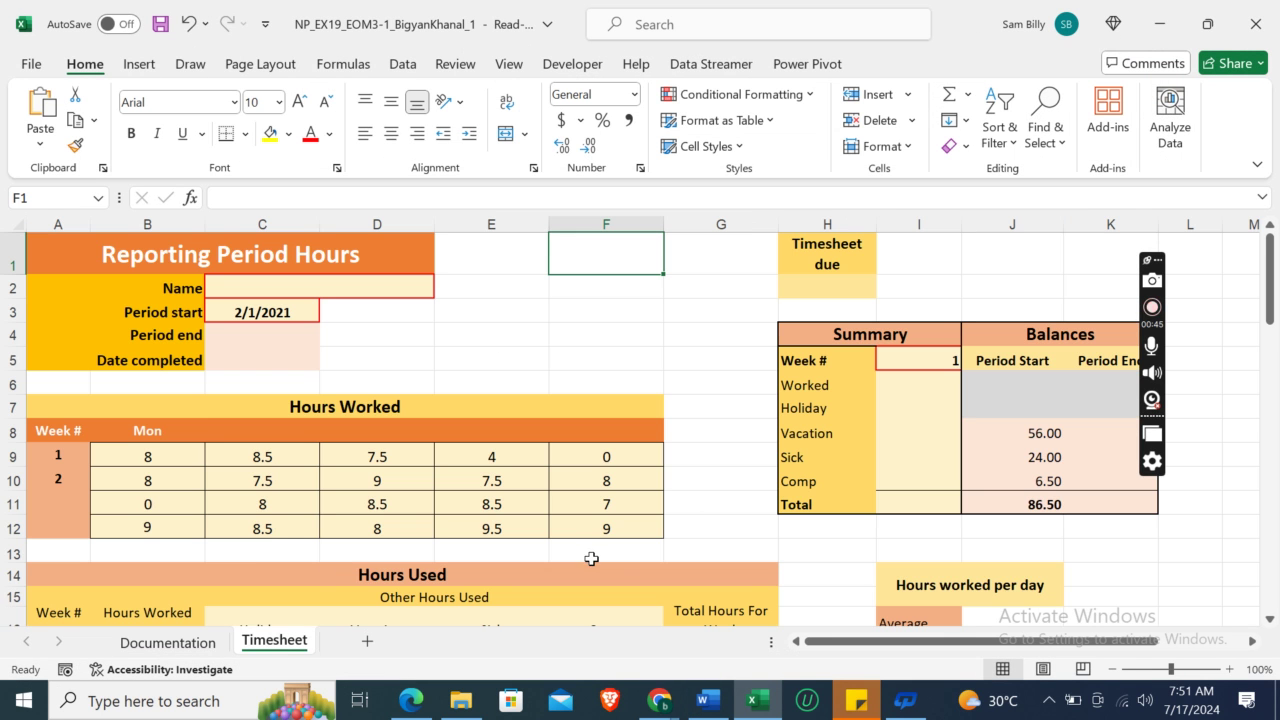
pyautogui.click(706, 700)
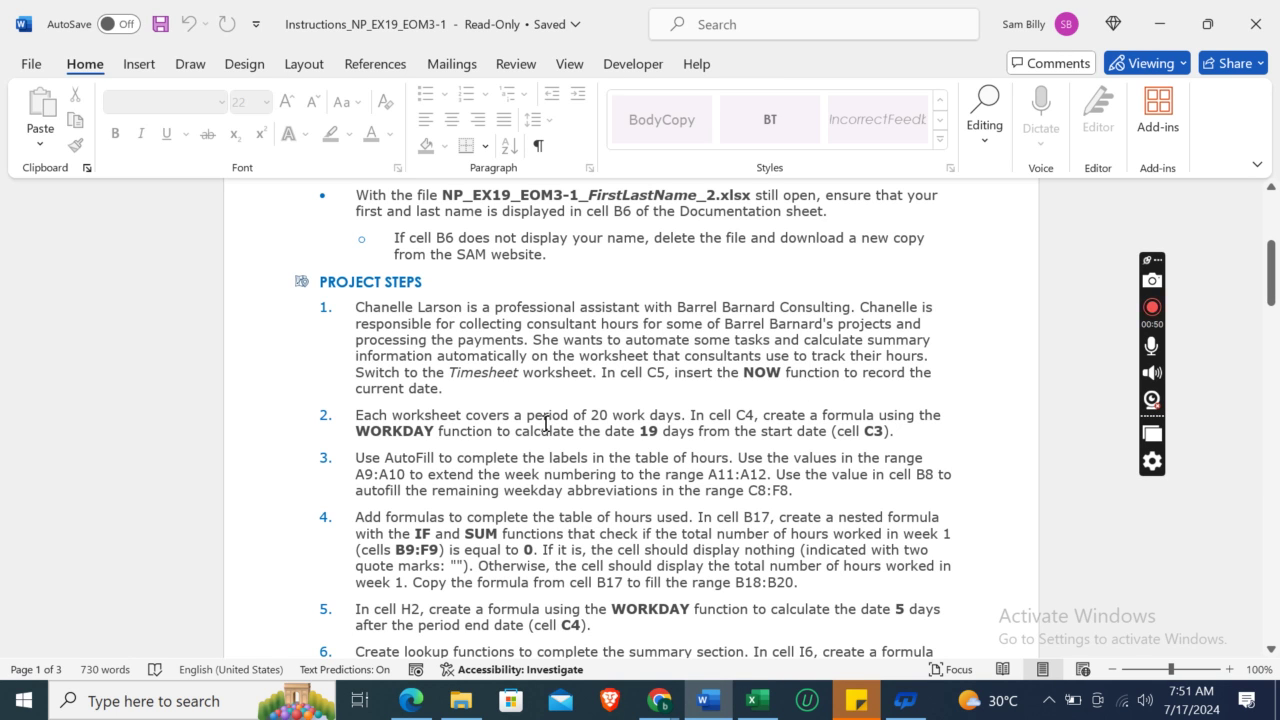
pyautogui.click(757, 700)
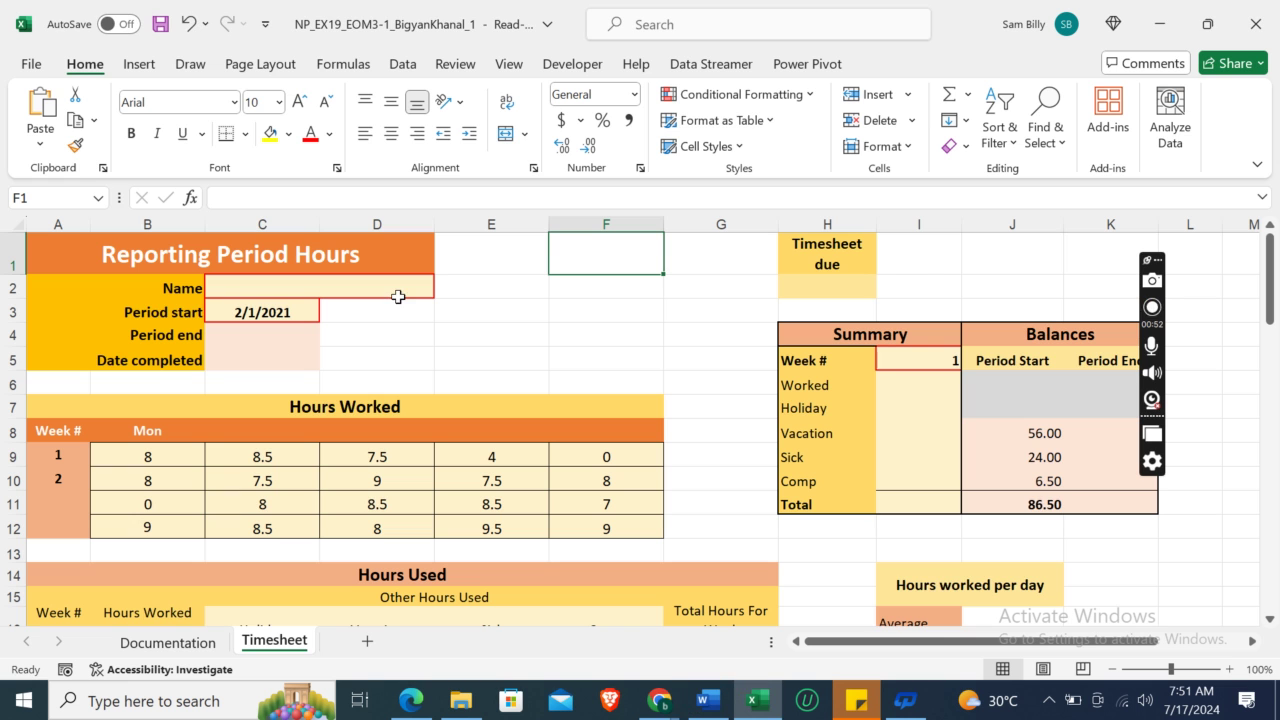
pyautogui.click(285, 286)
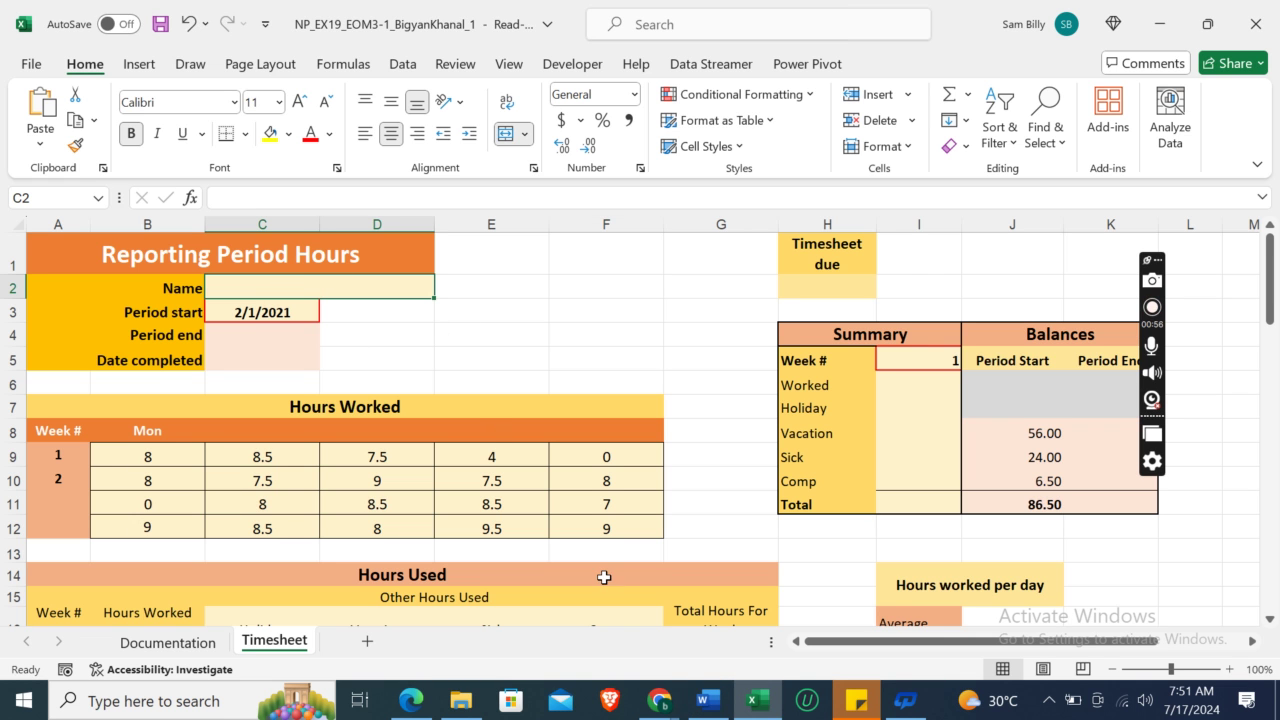
pyautogui.click(707, 700)
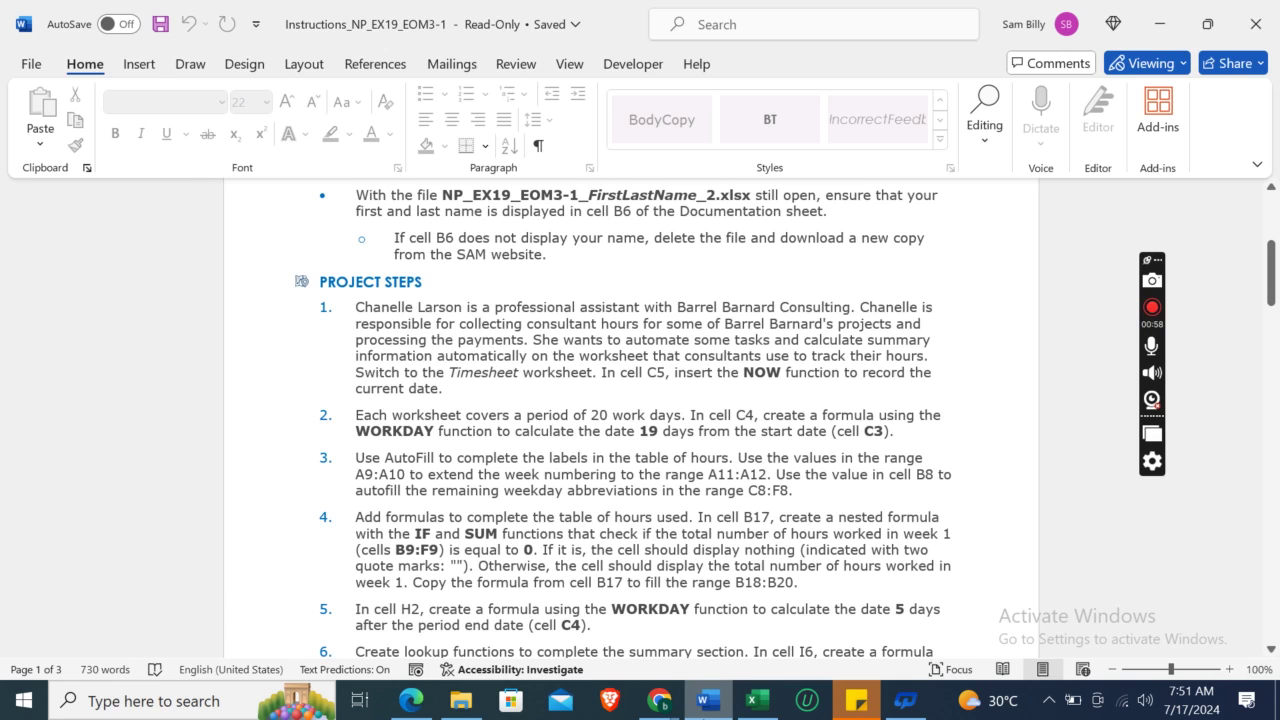
pyautogui.hotkey('alt', 'Tab')
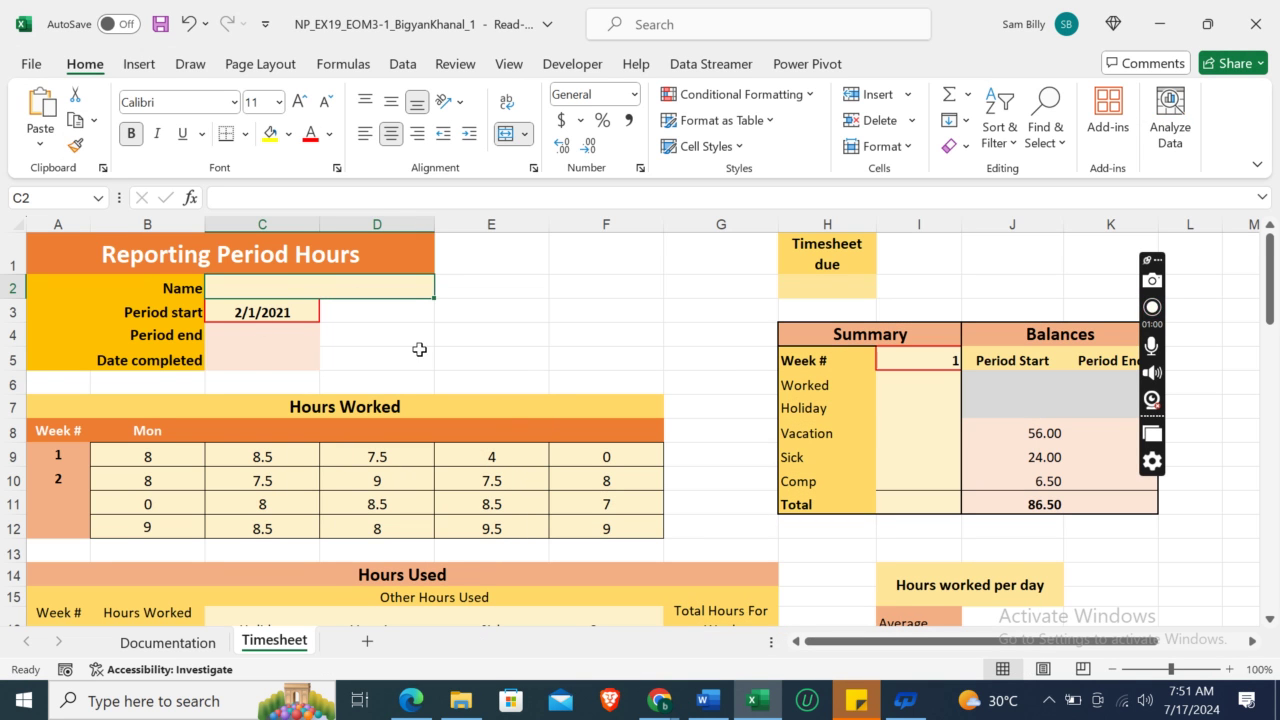
# Enter =NOW() in cell C5 to record the date completed.
pyautogui.click(263, 358)
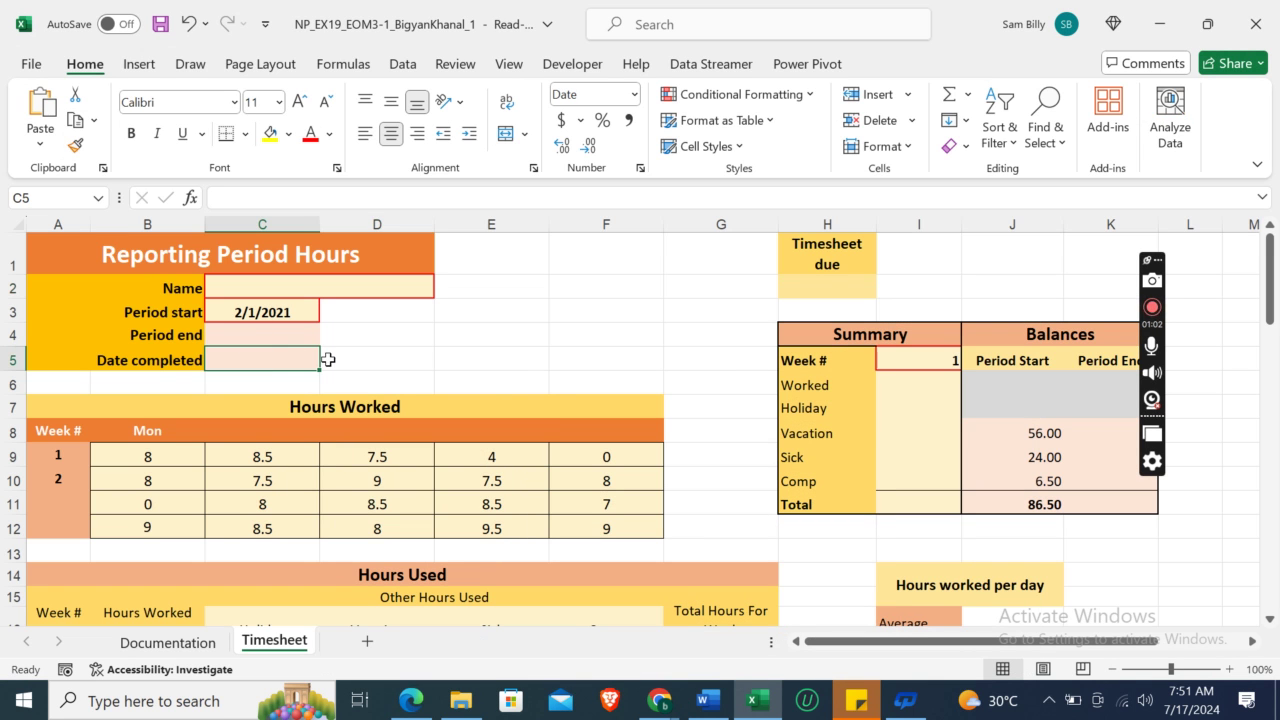
pyautogui.write('=NOW')
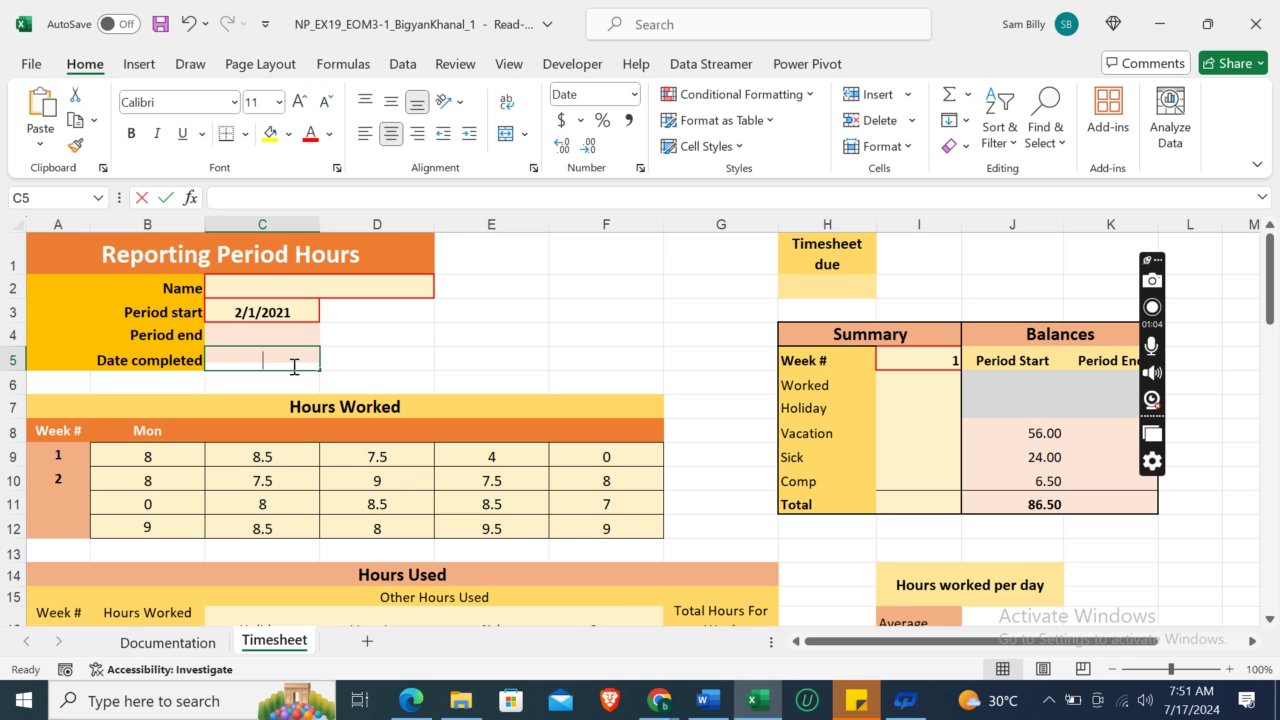
pyautogui.write('()')
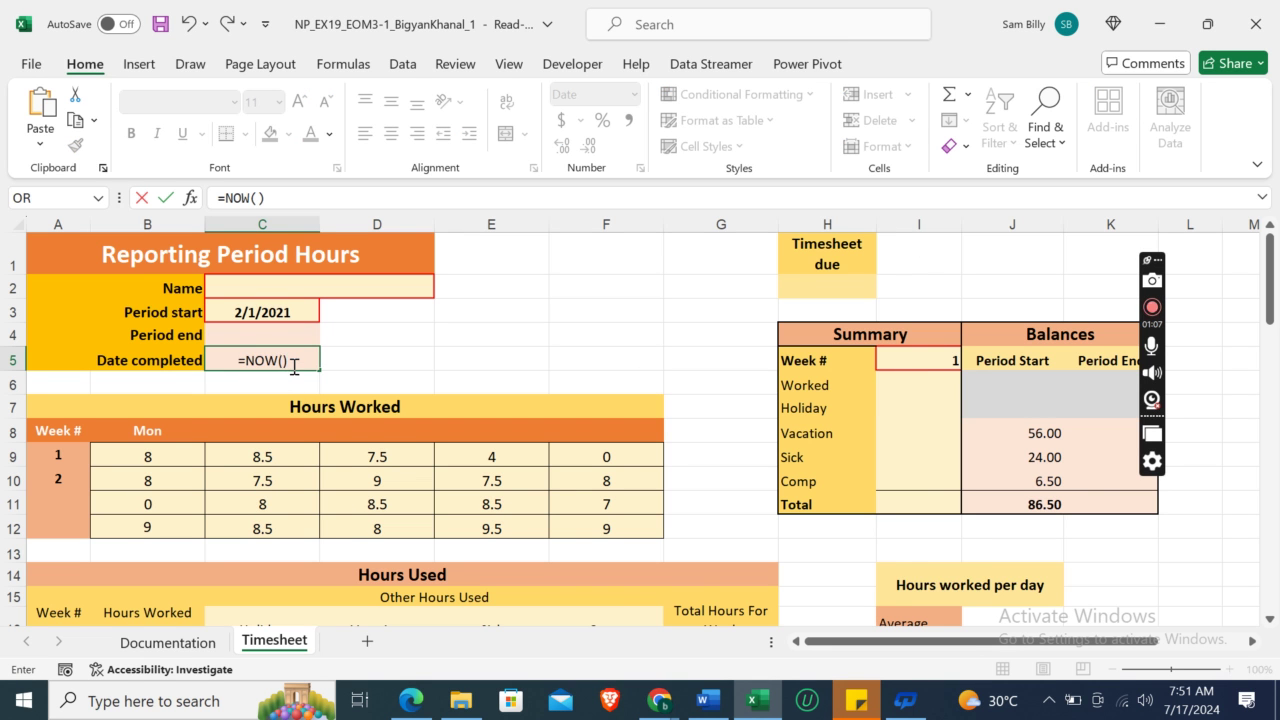
pyautogui.press('Return')
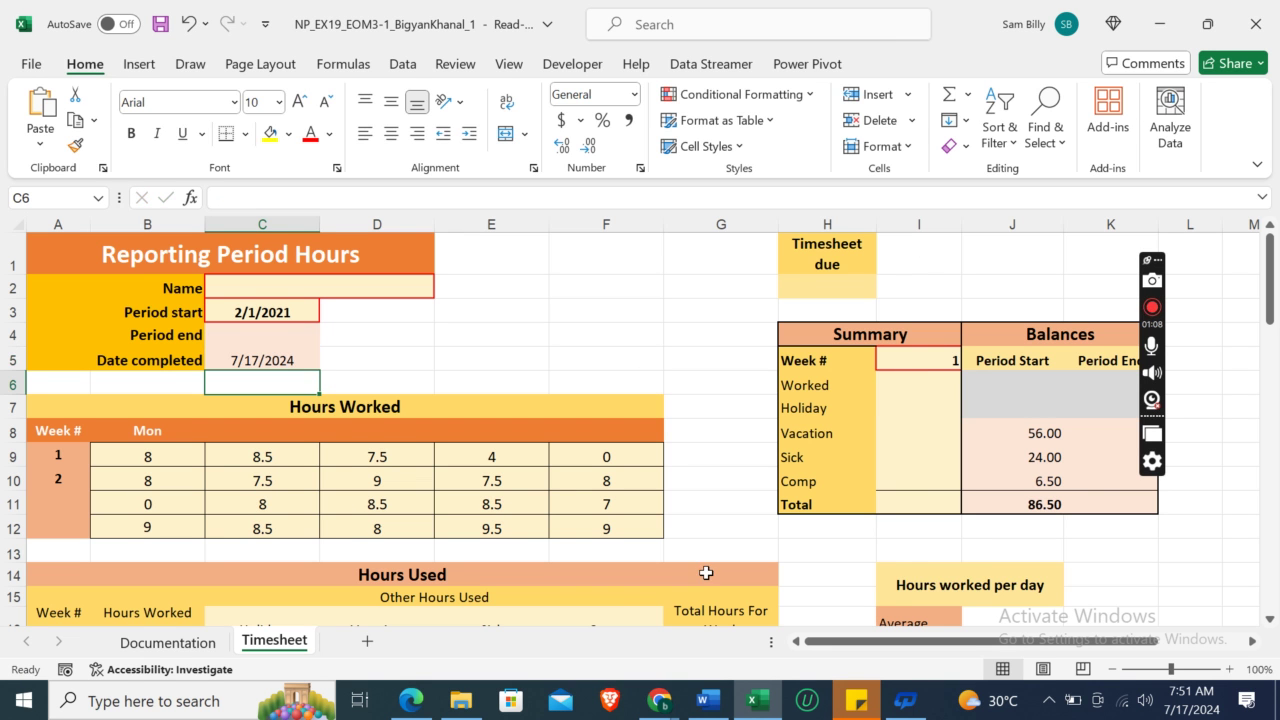
# Consult project step 2 in Word and enter =WORKDAY(C3,19) in cell C4 of the Excel timesheet to calculate the period end.
pyautogui.click(708, 702)
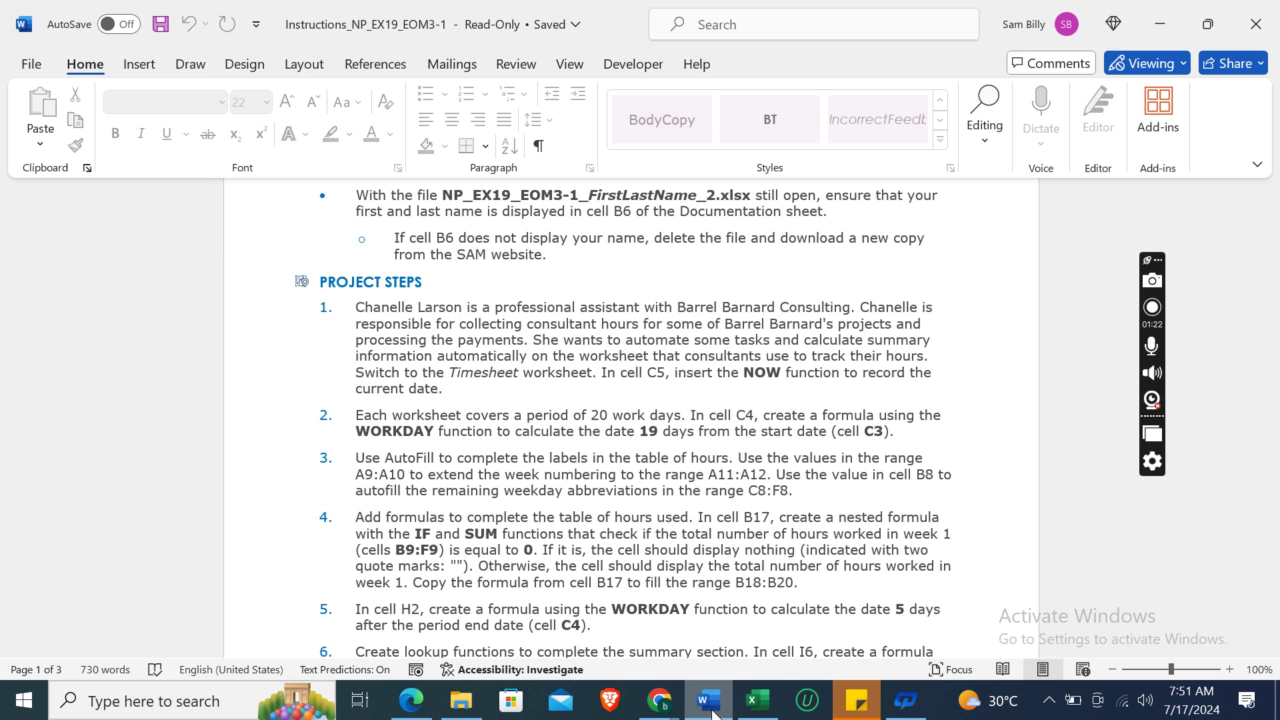
pyautogui.click(757, 700)
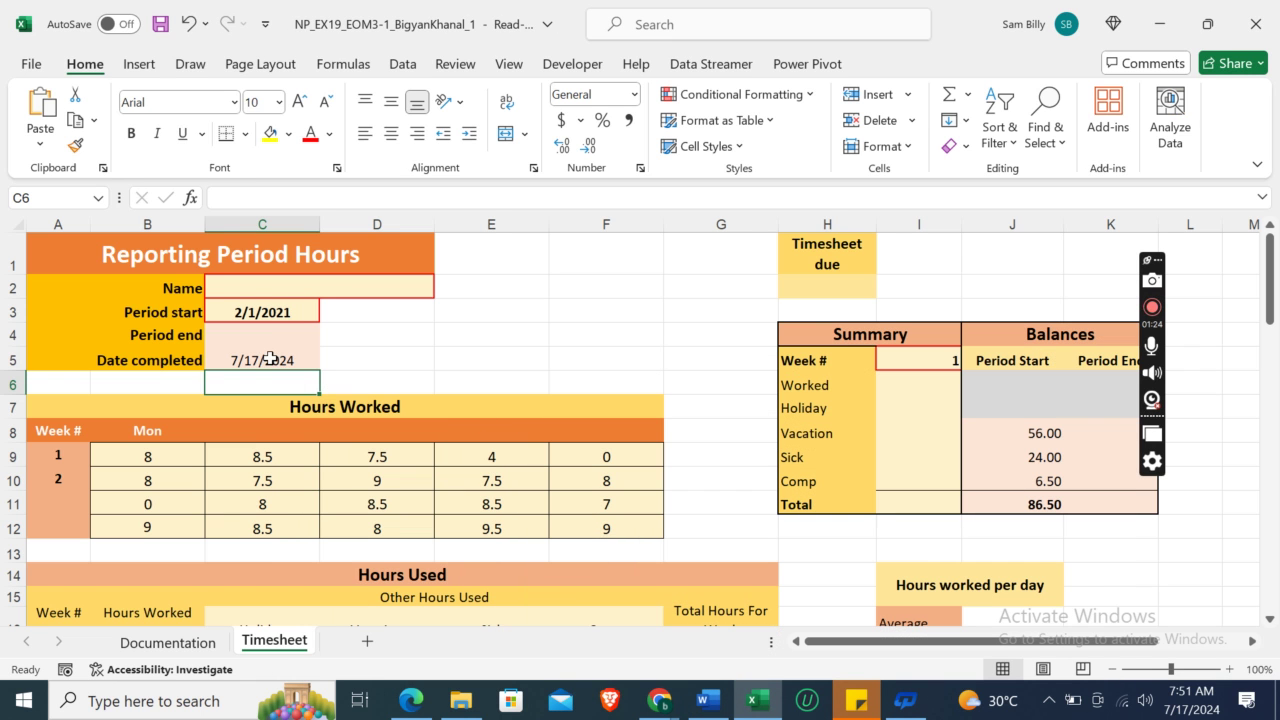
pyautogui.click(271, 338)
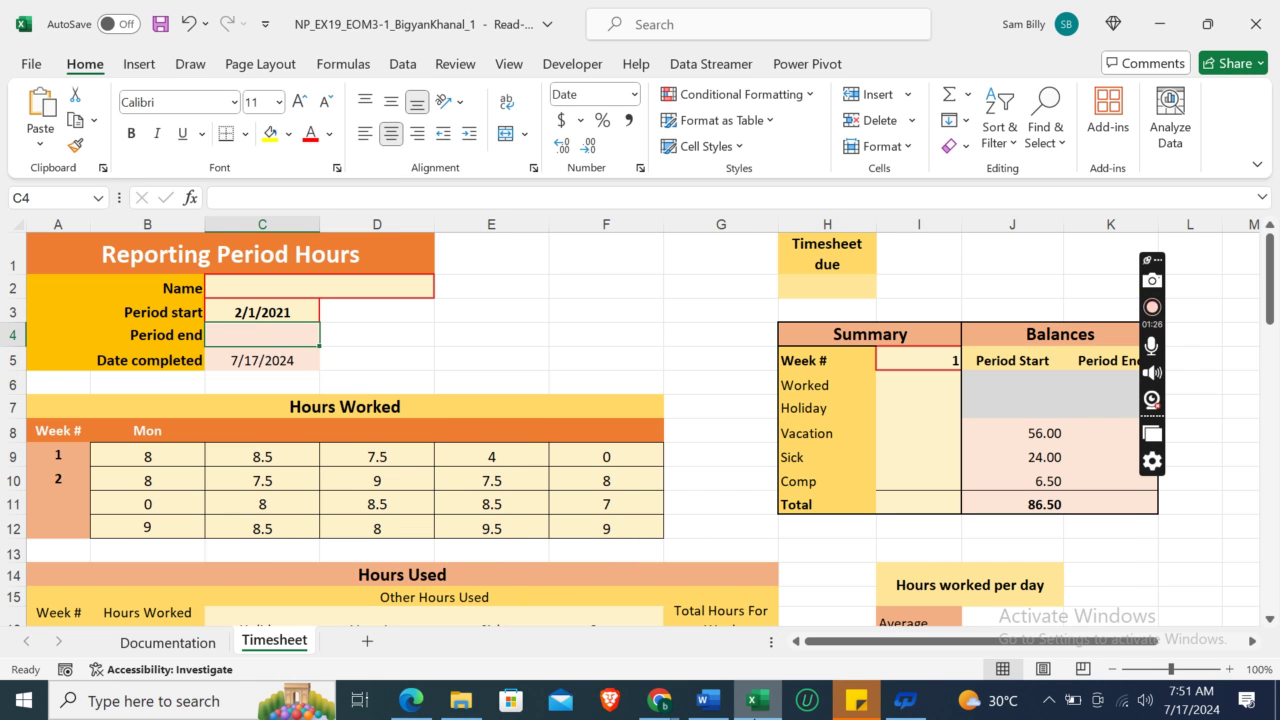
pyautogui.click(716, 708)
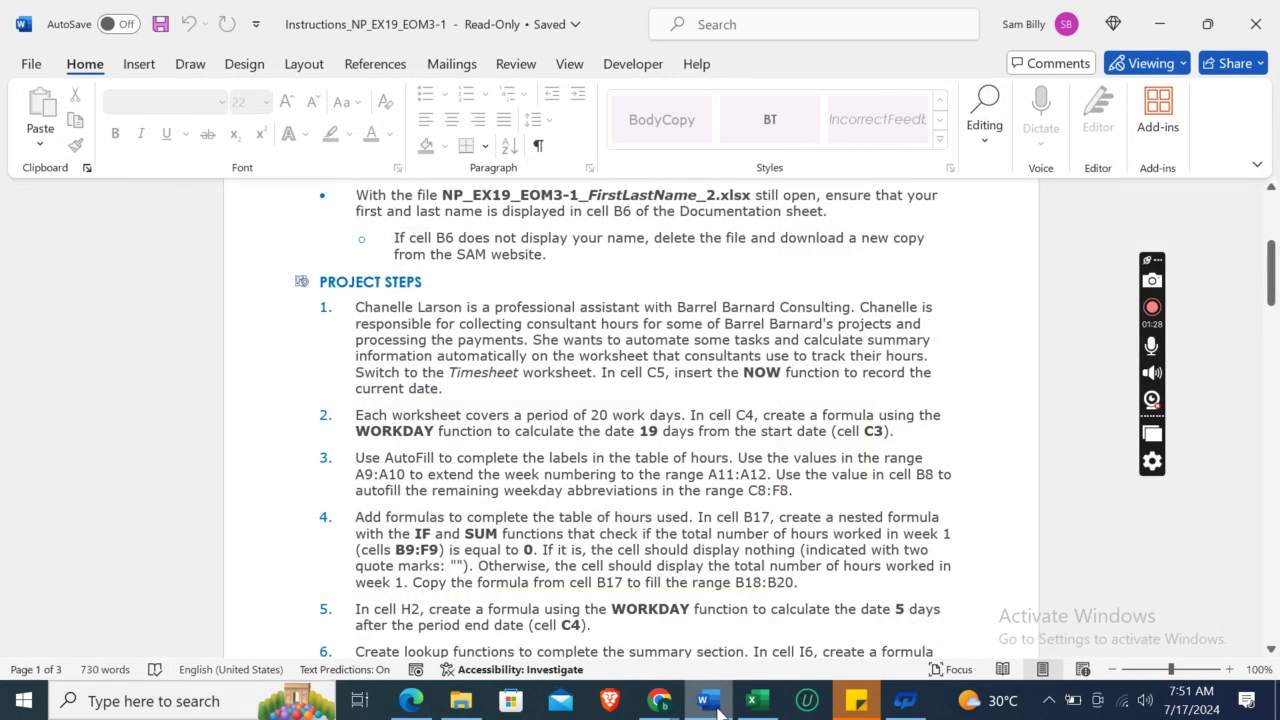
pyautogui.click(718, 708)
pyautogui.write('=')
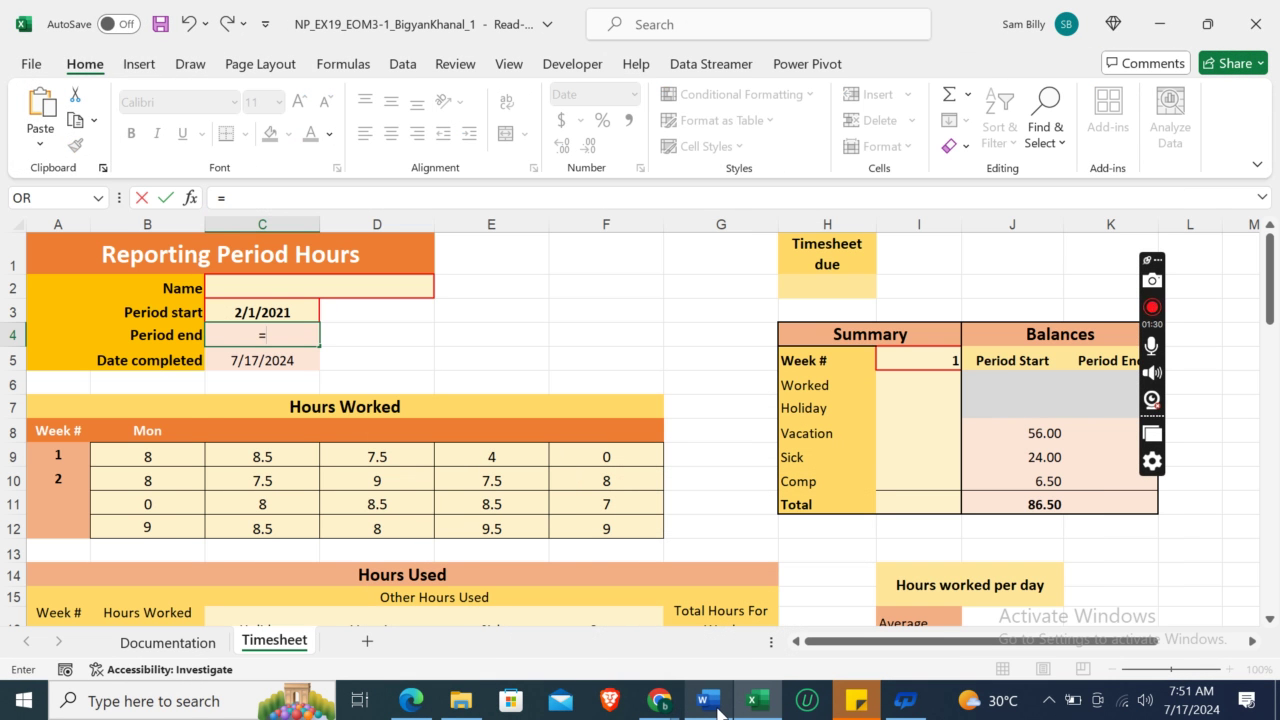
pyautogui.write('Wor')
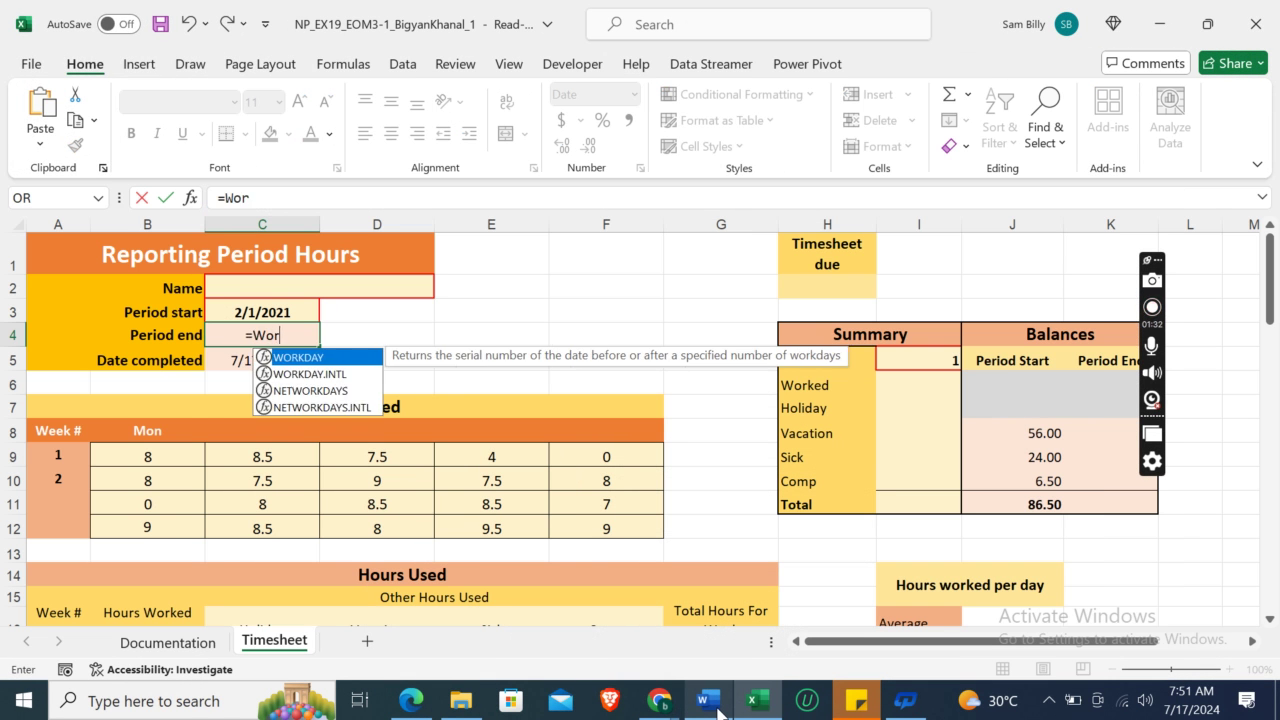
pyautogui.write('kday(')
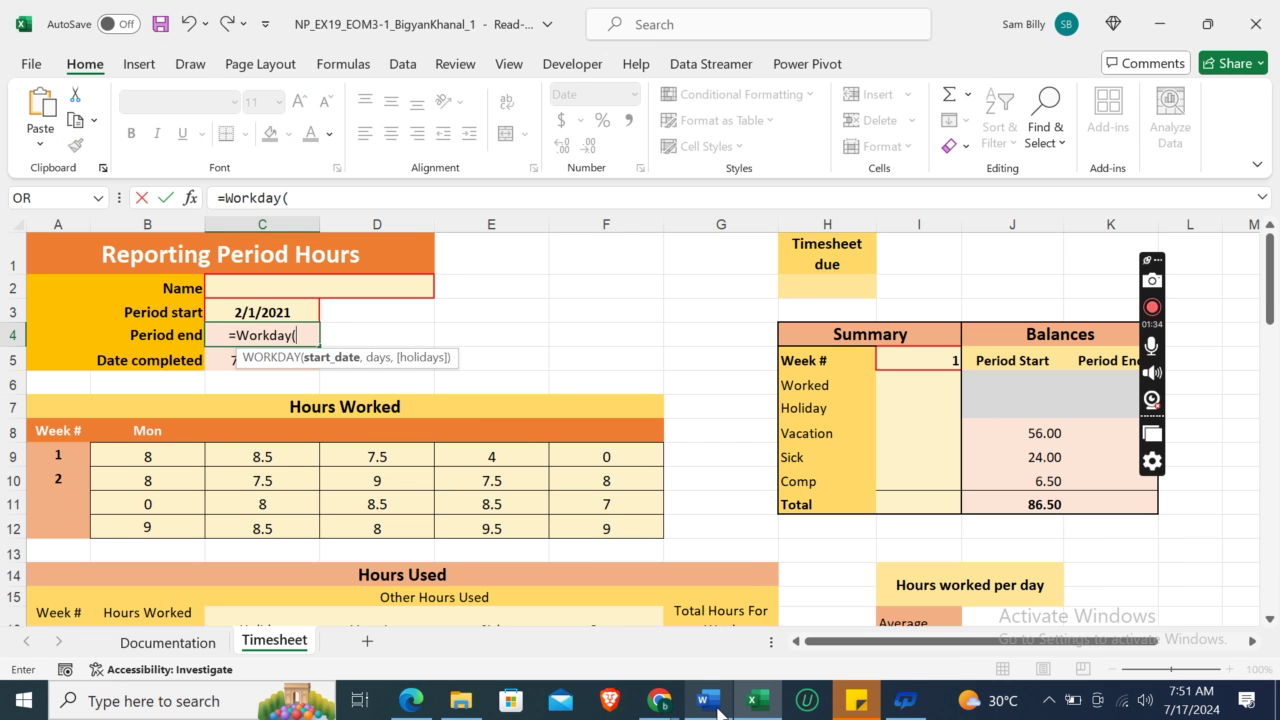
pyautogui.click(698, 705)
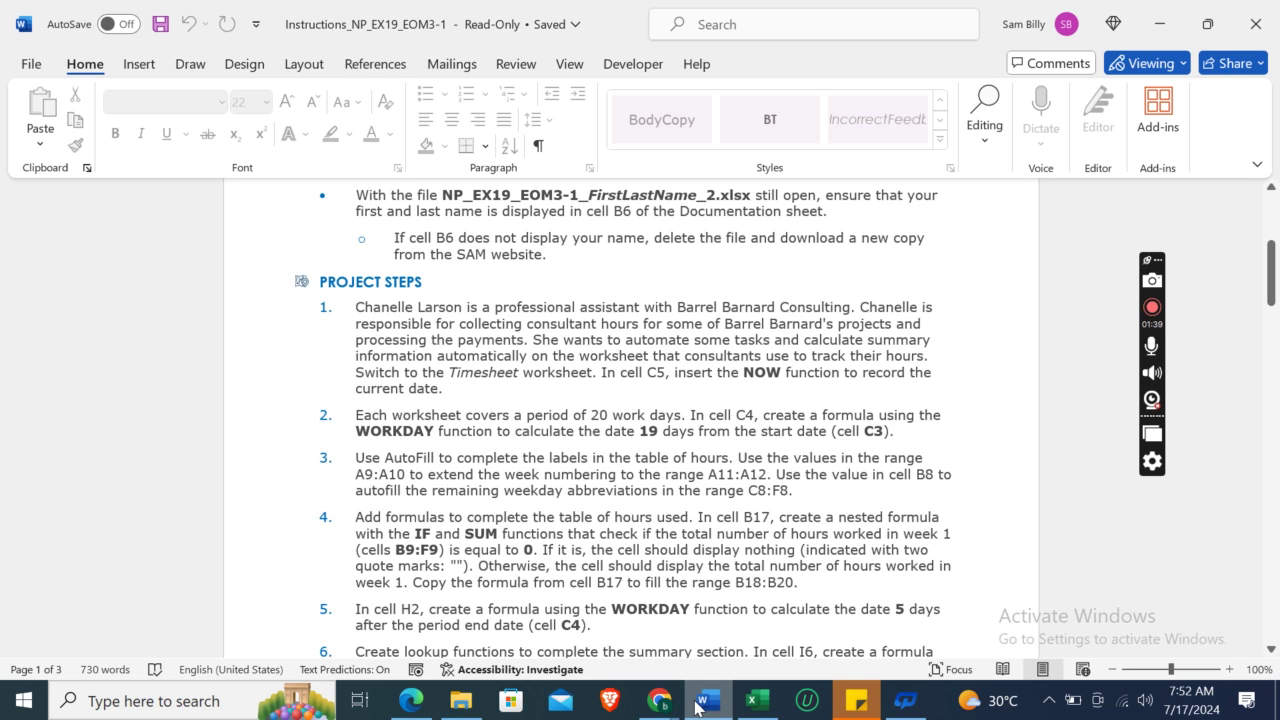
pyautogui.click(698, 705)
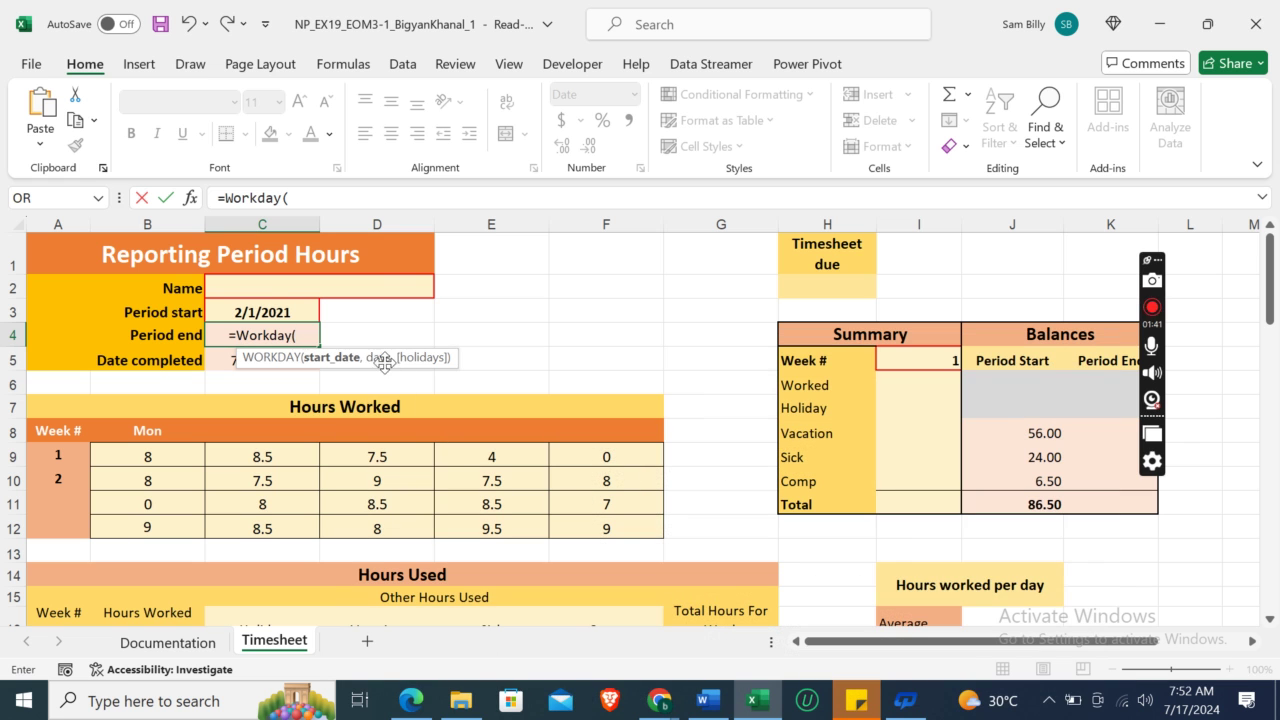
pyautogui.click(270, 310)
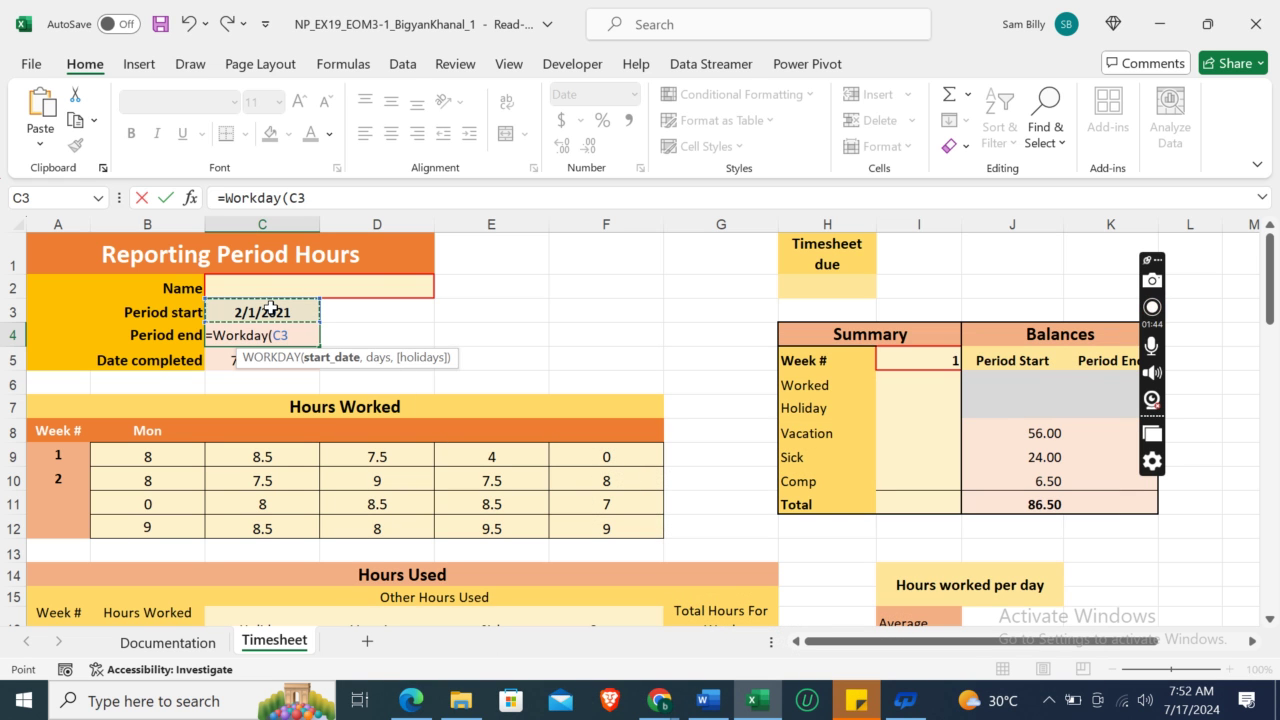
pyautogui.write('+')
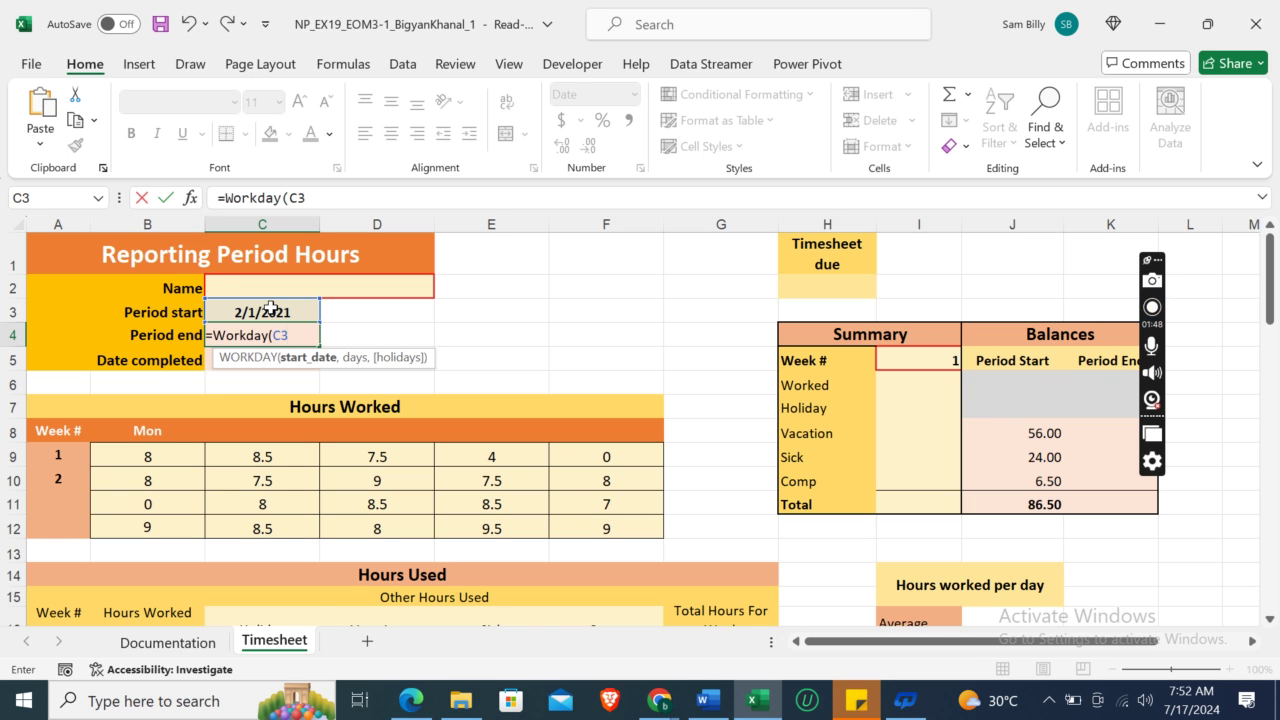
pyautogui.write(',')
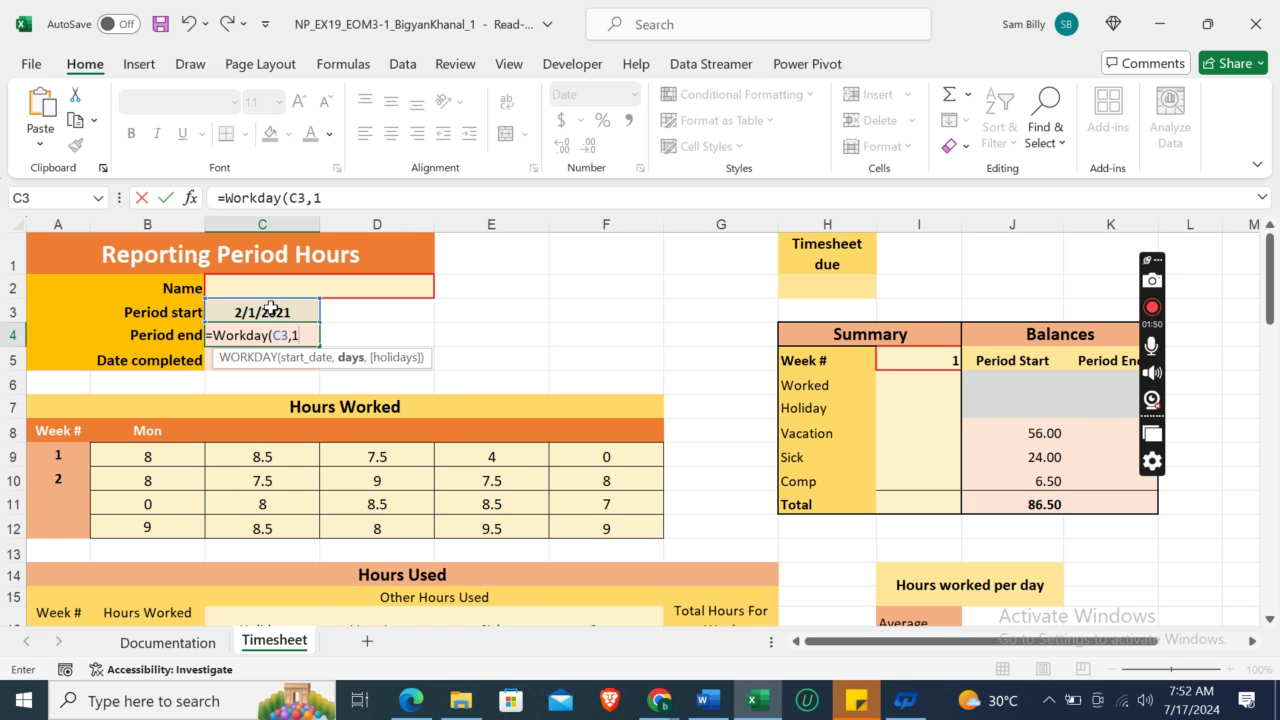
pyautogui.write('19)')
pyautogui.press('Return')
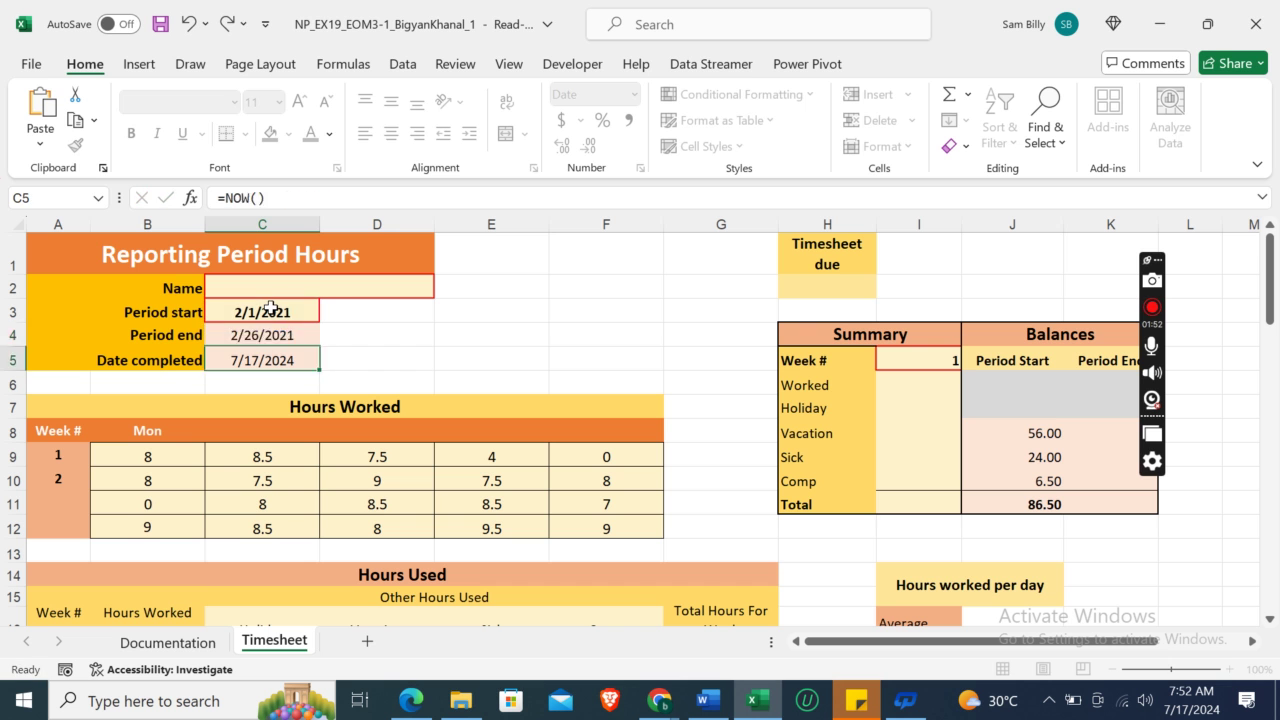
pyautogui.press('Up')
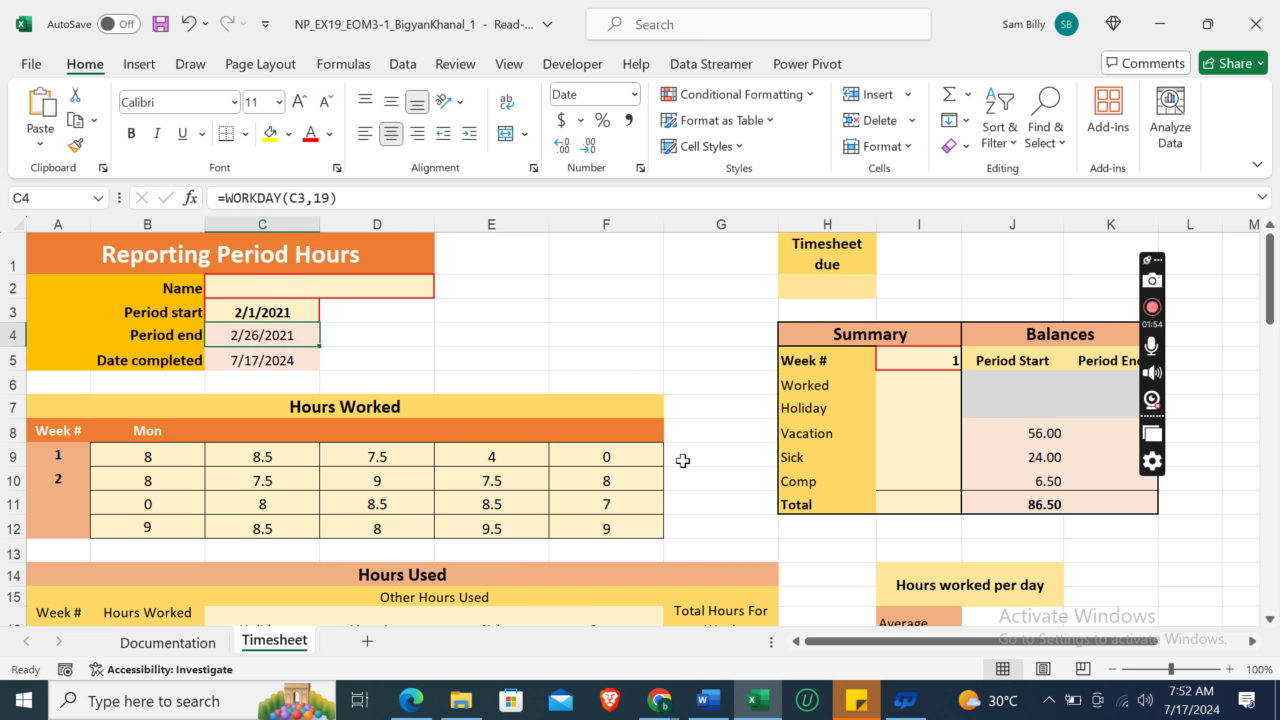
# Consult project step 3 in Word and AutoFill the week numbers from A9:A10 through A11:A12 in the Excel timesheet.
pyautogui.click(707, 700)
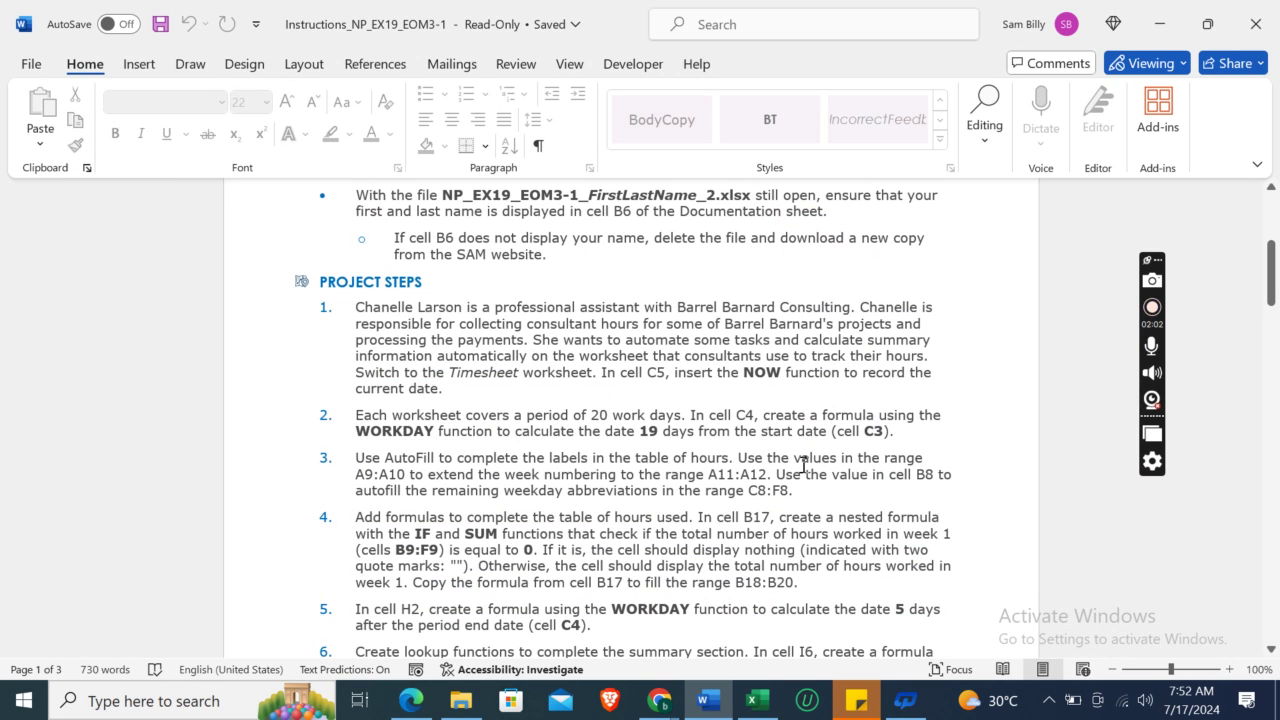
pyautogui.click(772, 710)
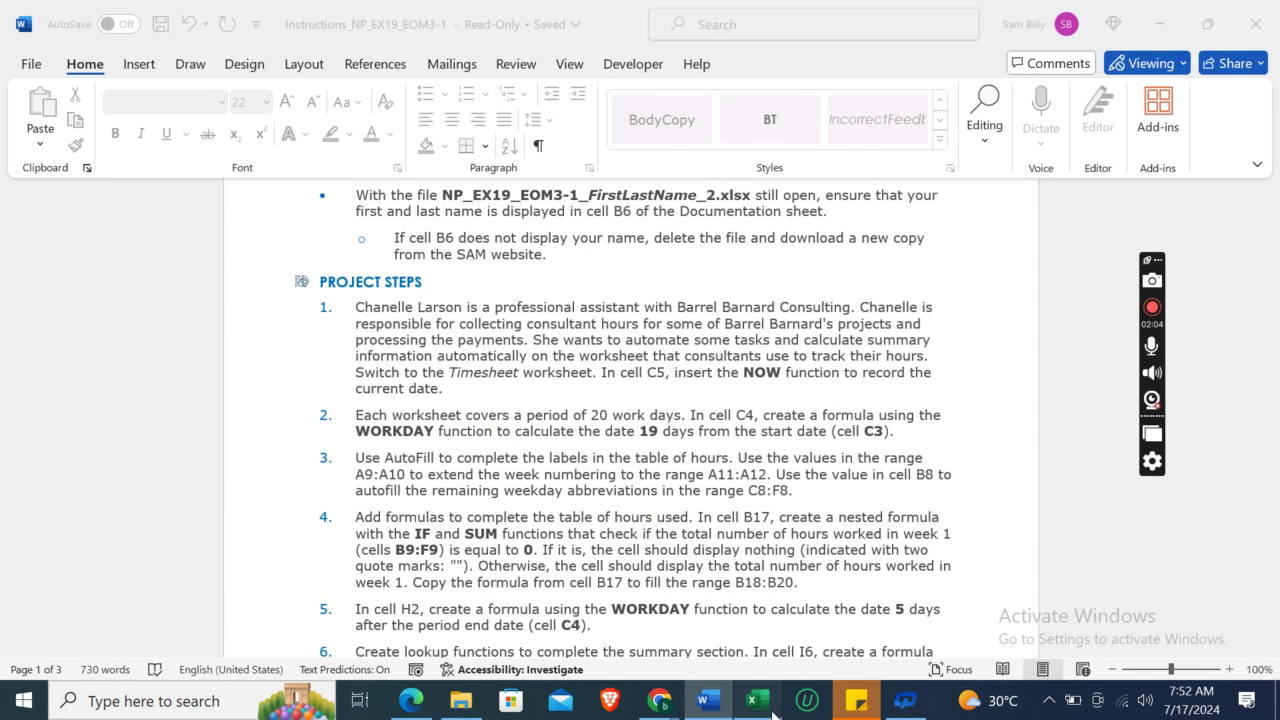
pyautogui.click(138, 458)
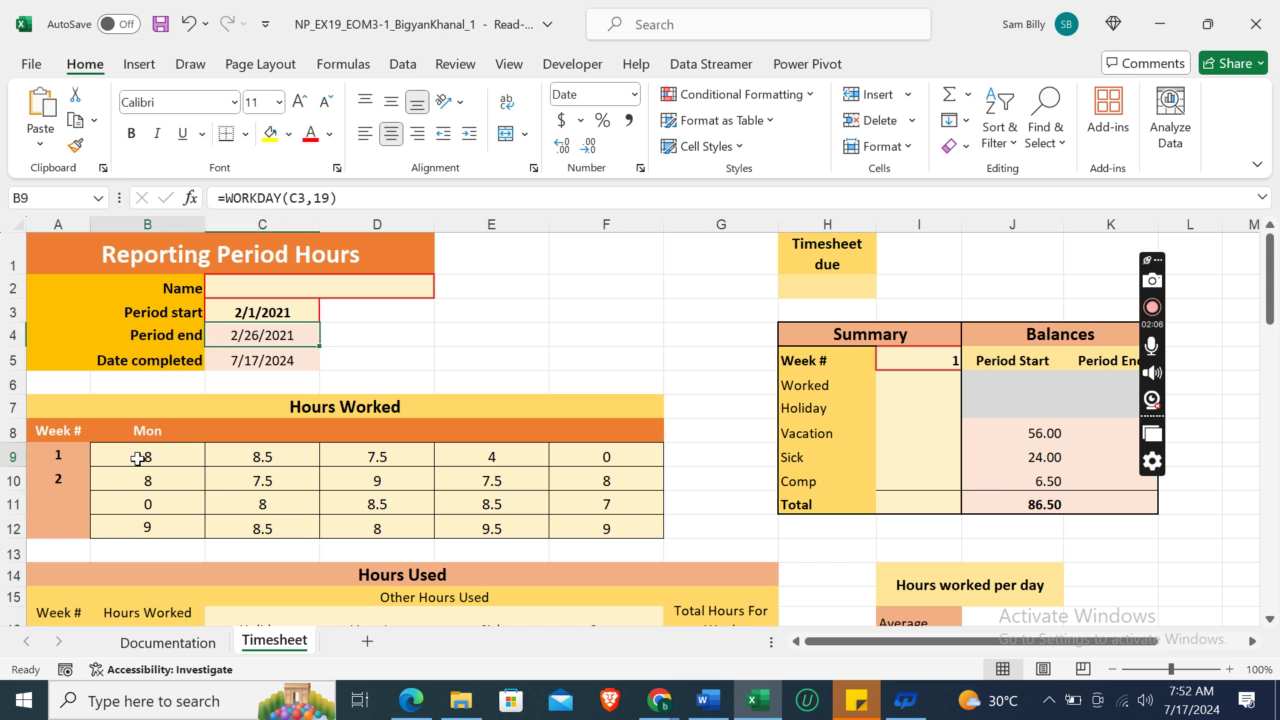
pyautogui.hotkey('shift', 'Down')
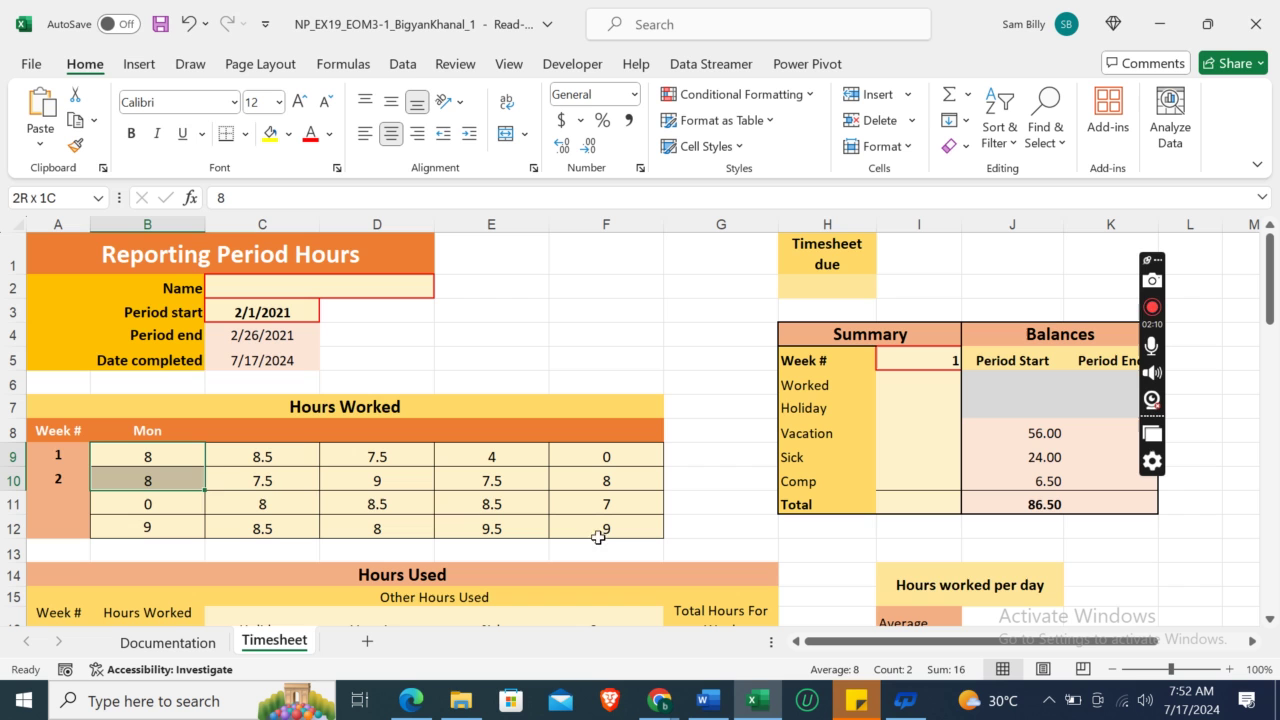
pyautogui.click(54, 452)
pyautogui.hotkey('shift', 'Down')
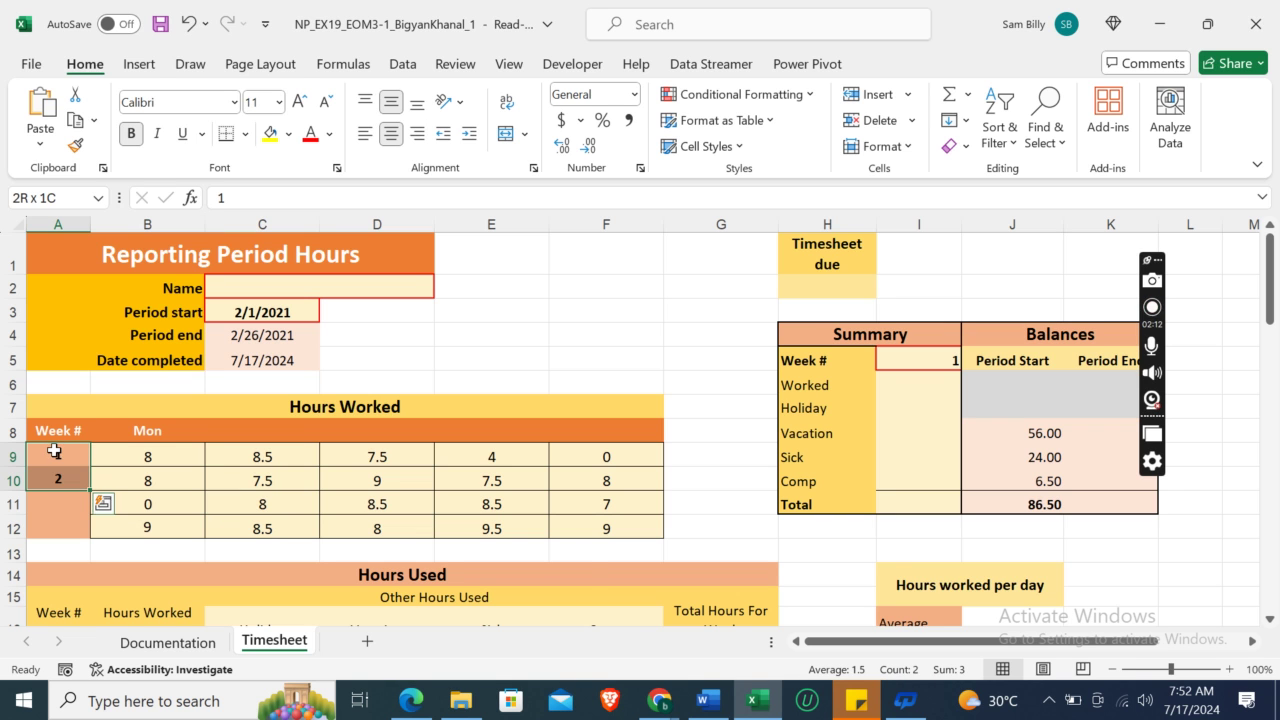
pyautogui.click(708, 701)
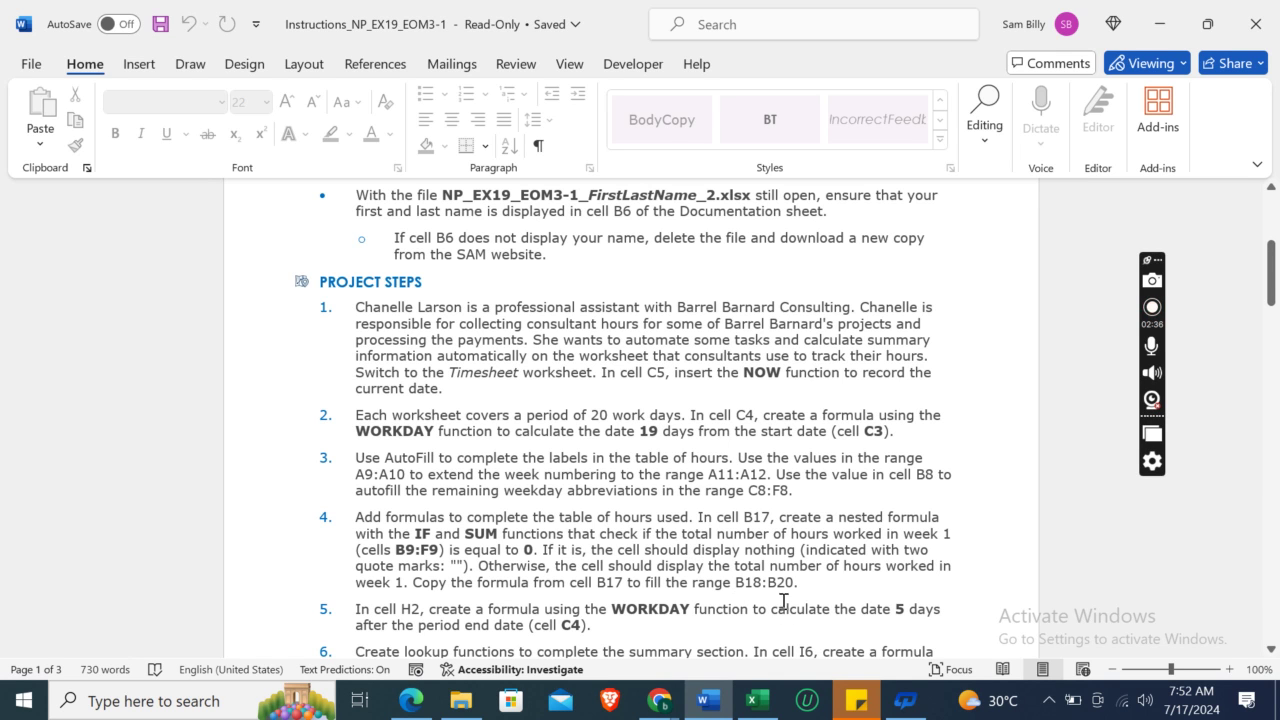
pyautogui.click(757, 700)
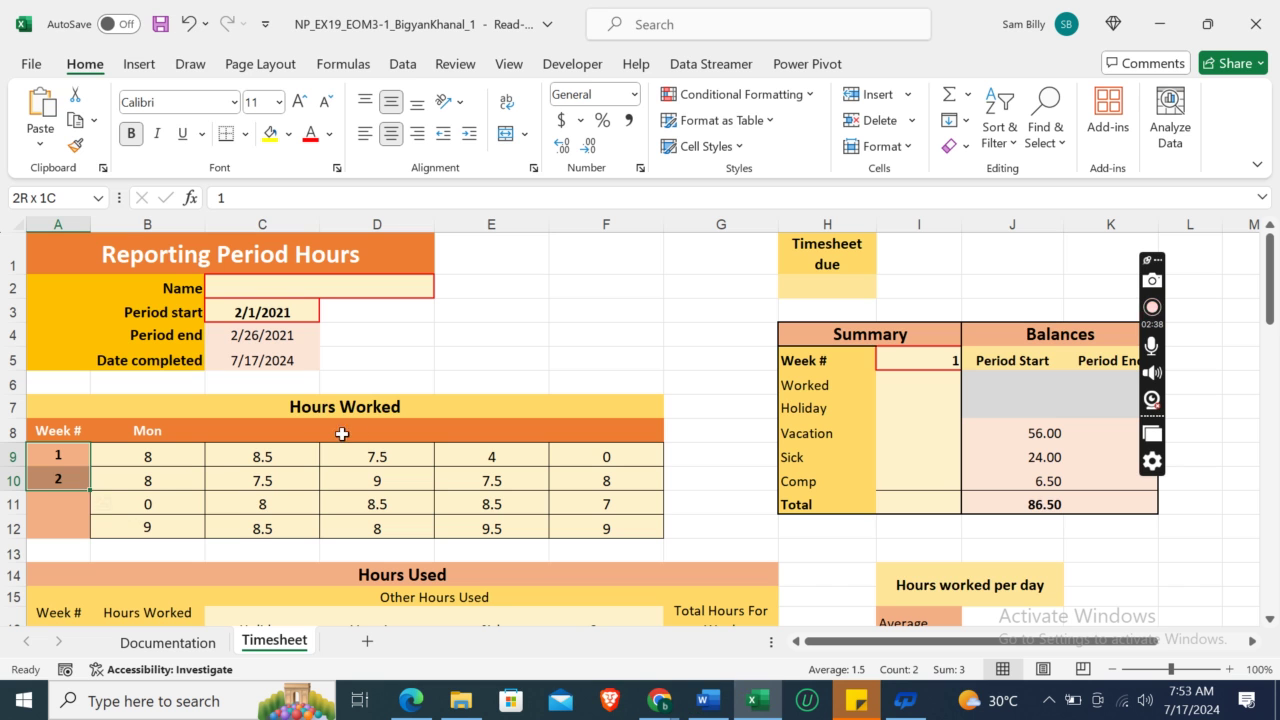
pyautogui.moveTo(90, 490); pyautogui.dragTo(81, 532)
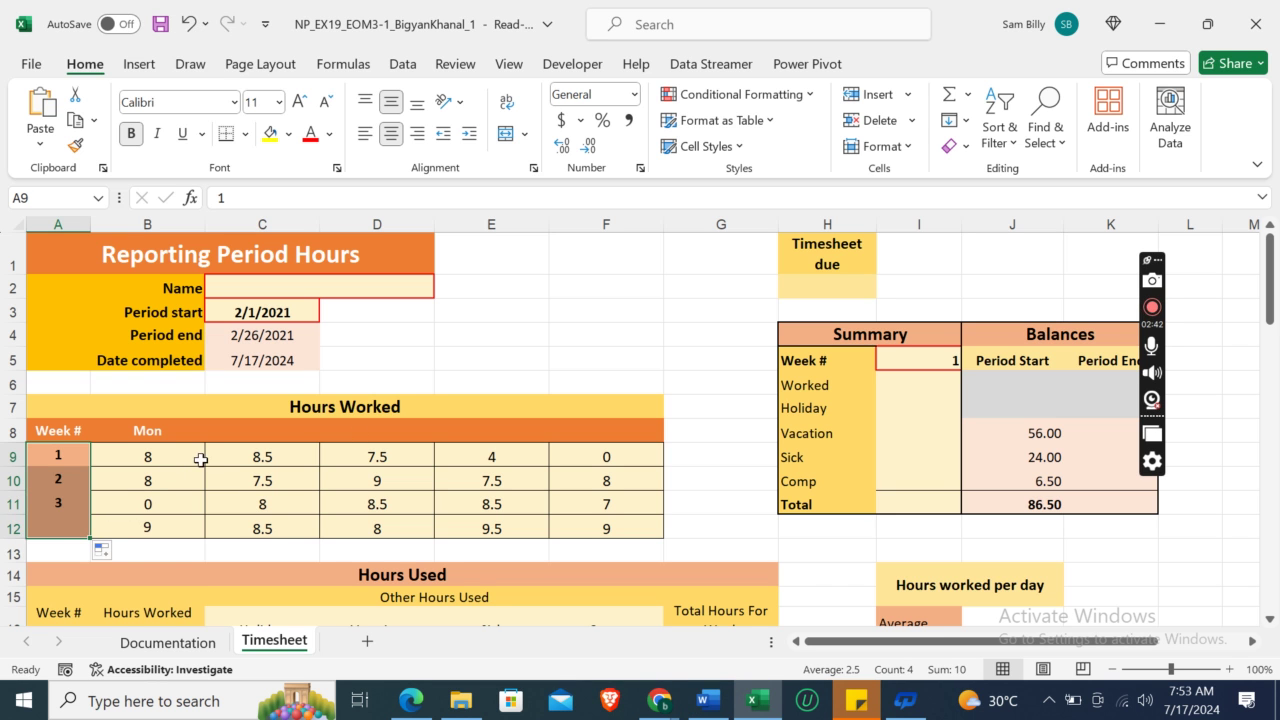
# Recheck project step 3 in Word and AutoFill the weekday abbreviations from B8 across C8:F8 in the Excel timesheet.
pyautogui.click(708, 704)
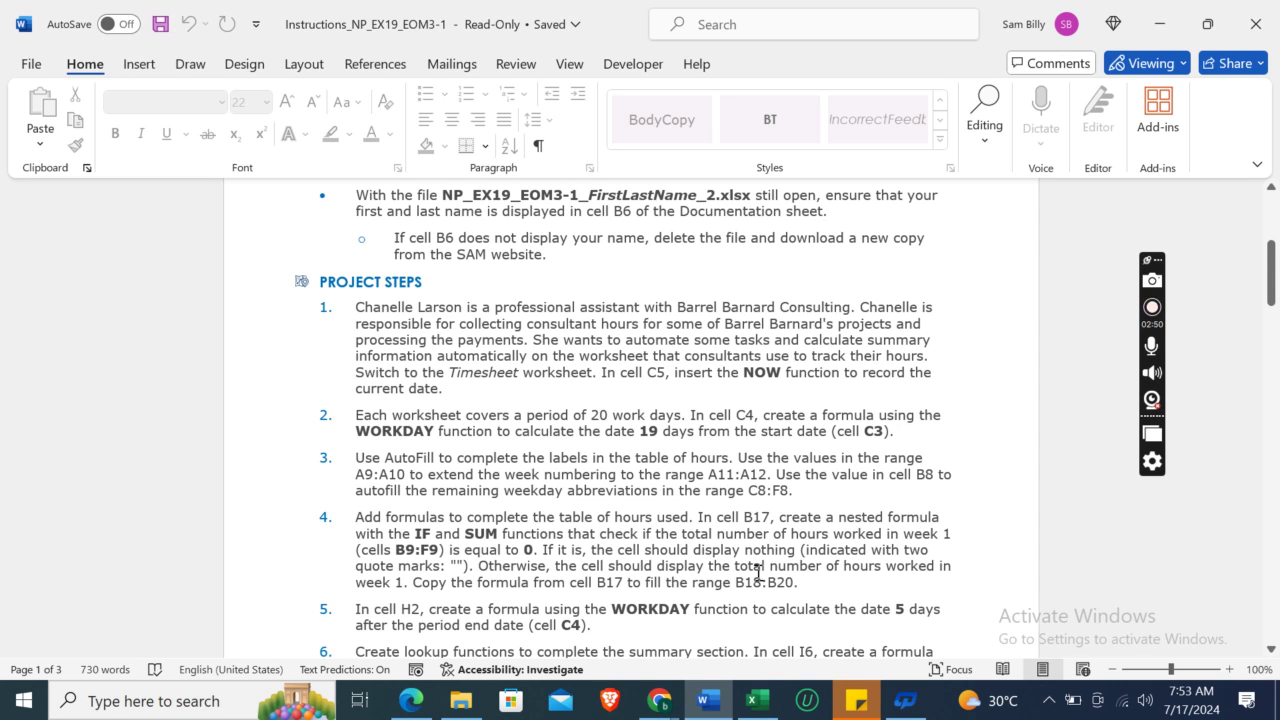
pyautogui.click(752, 706)
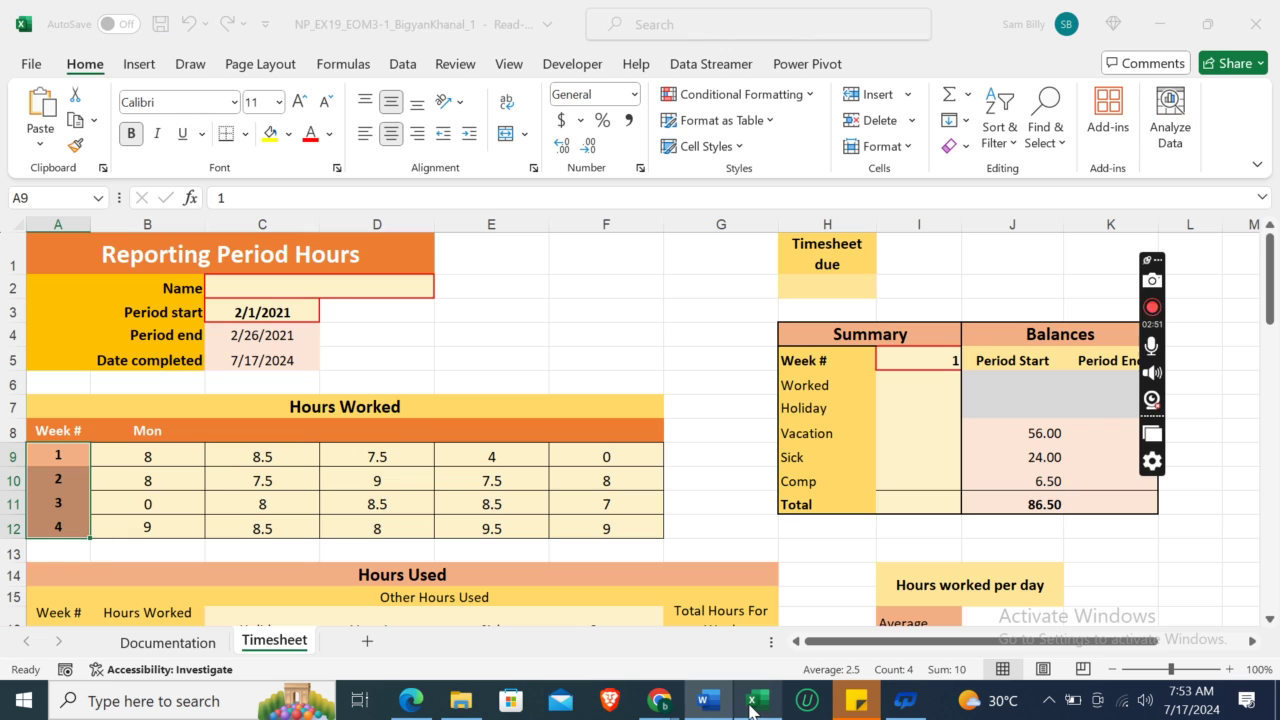
pyautogui.click(160, 435)
pyautogui.moveTo(206, 444); pyautogui.dragTo(633, 432)
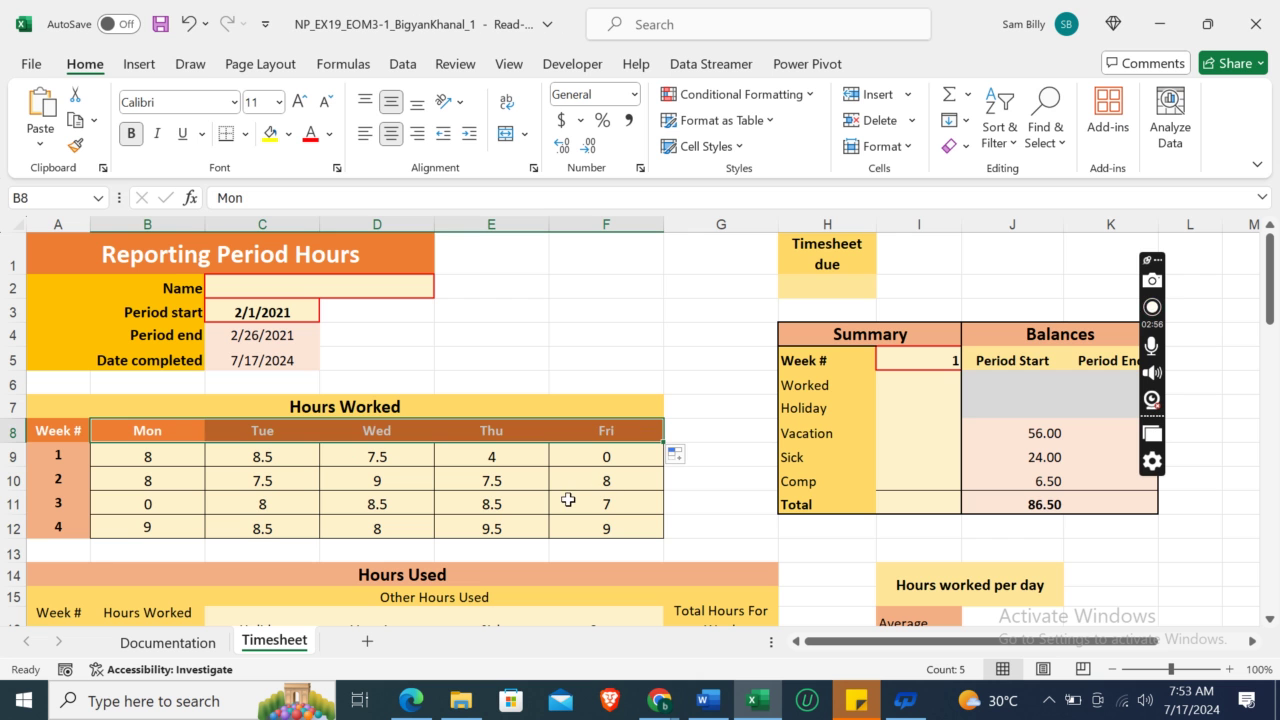
pyautogui.click(598, 500)
# Read project step 4 in Word and select cell B17 in the Hours Used table of the Excel timesheet.
pyautogui.click(700, 702)
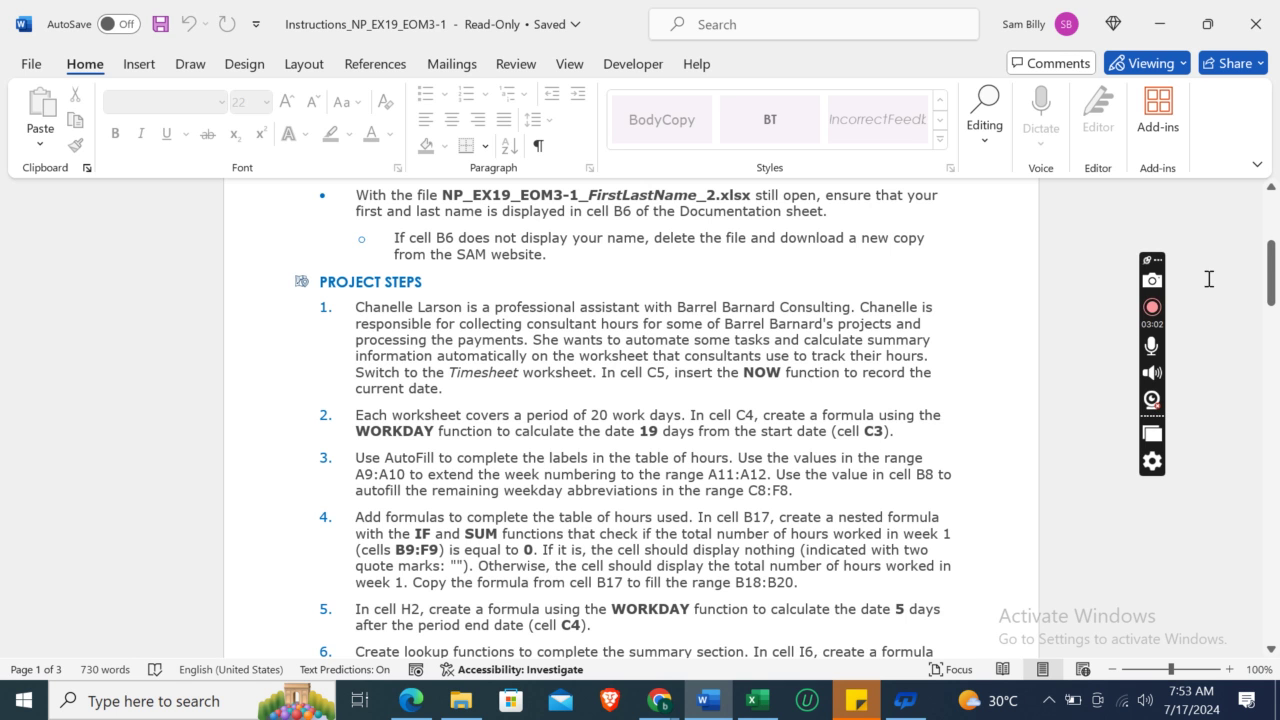
pyautogui.moveTo(1271, 273); pyautogui.dragTo(1271, 302)
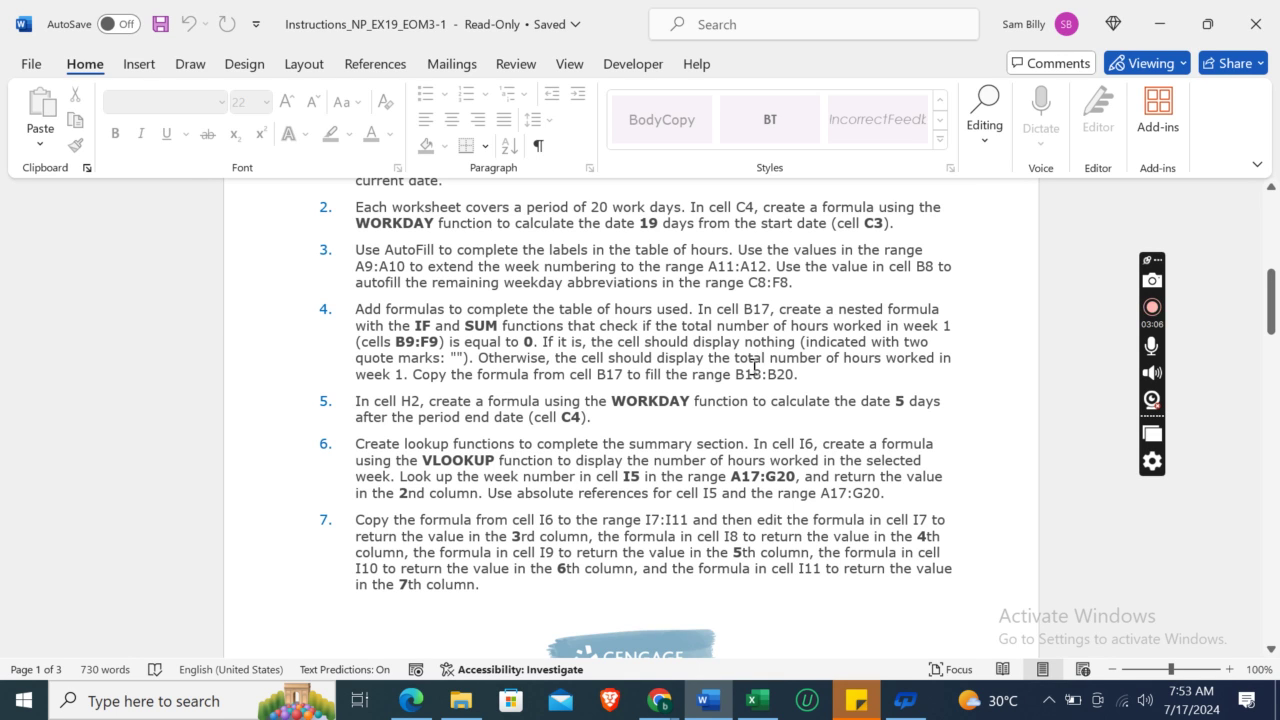
pyautogui.click(754, 701)
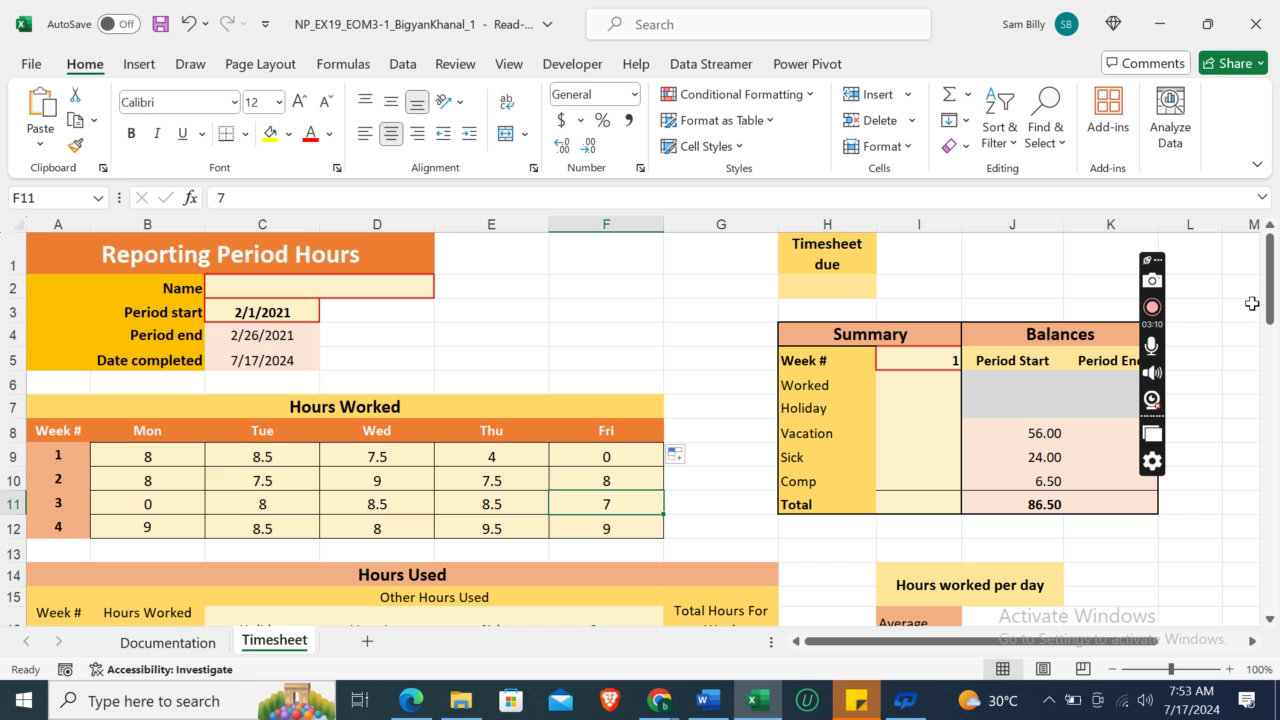
pyautogui.scroll(-2, 1272, 303)
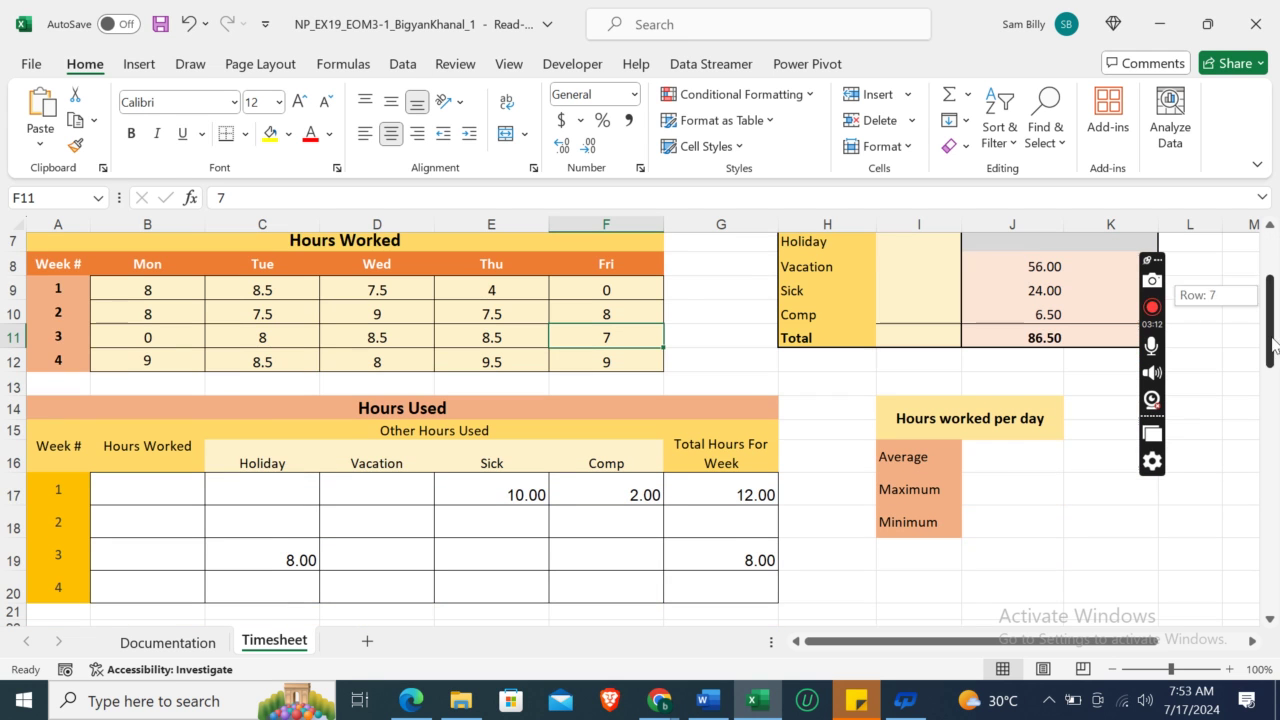
pyautogui.click(141, 490)
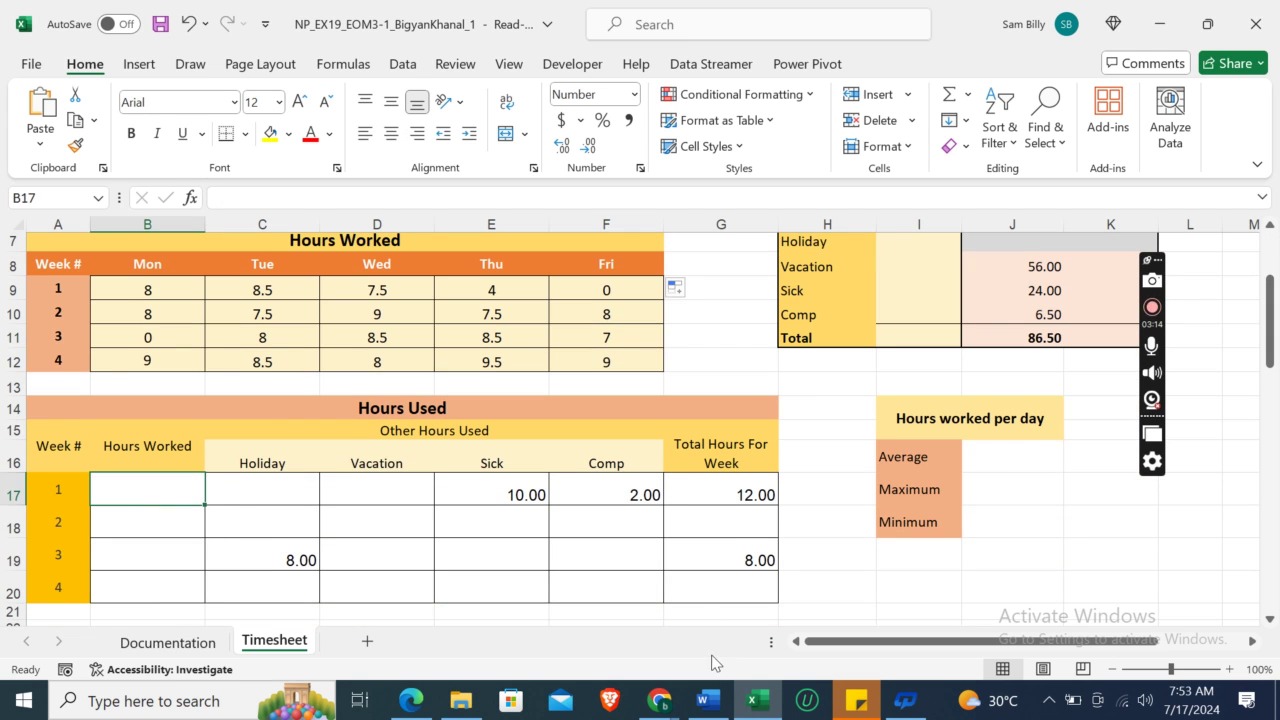
# Recheck project step 4 in Word and start the nested formula =IF(Sum( in cell B17 of the Excel timesheet.
pyautogui.click(707, 700)
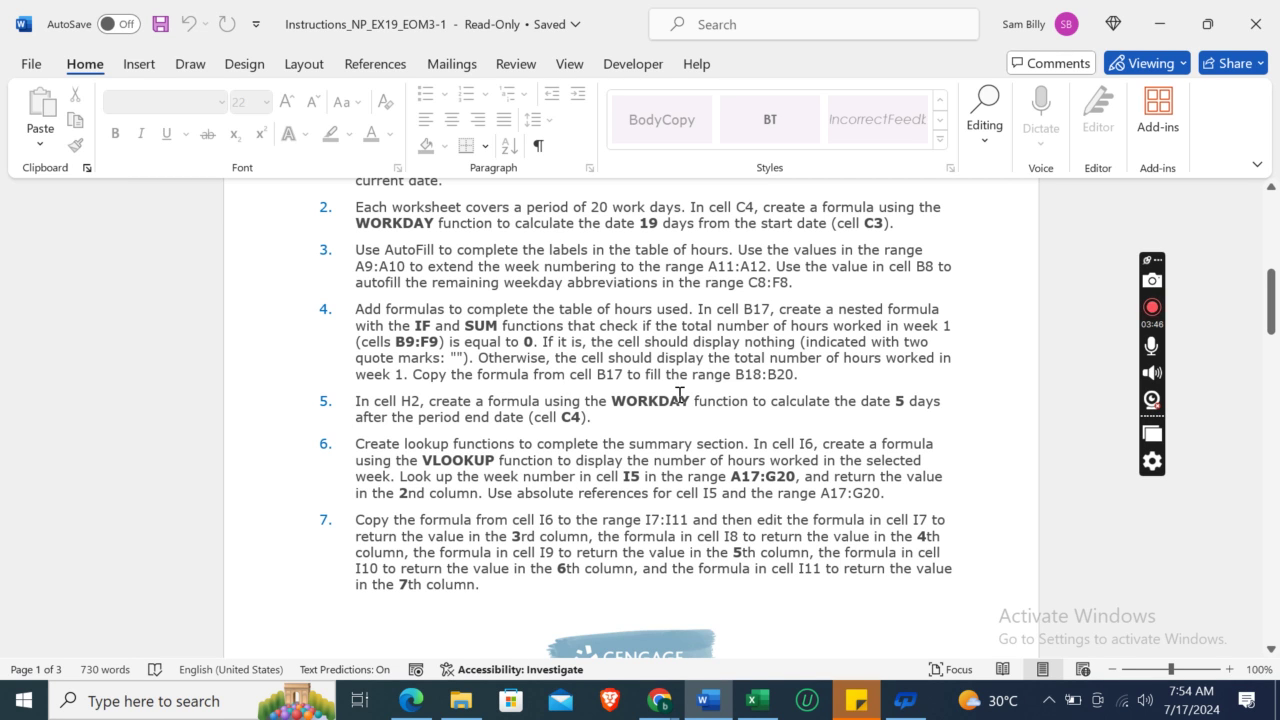
pyautogui.click(757, 700)
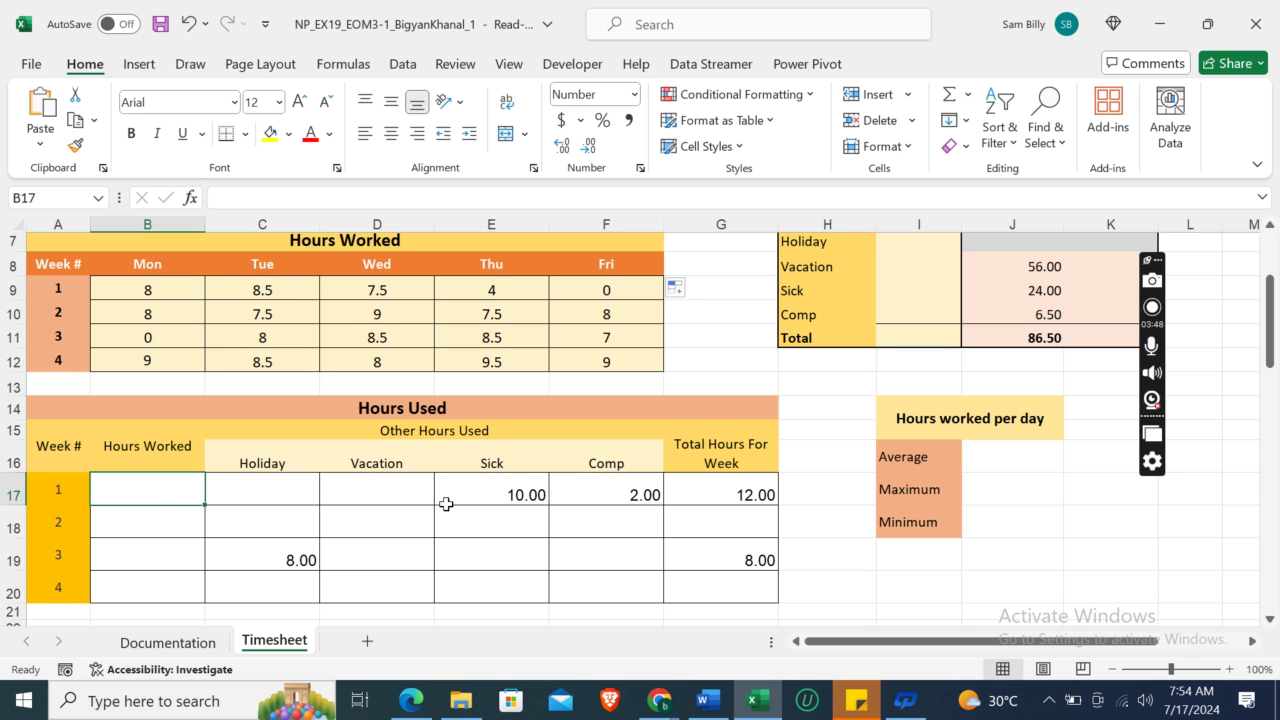
pyautogui.click(718, 702)
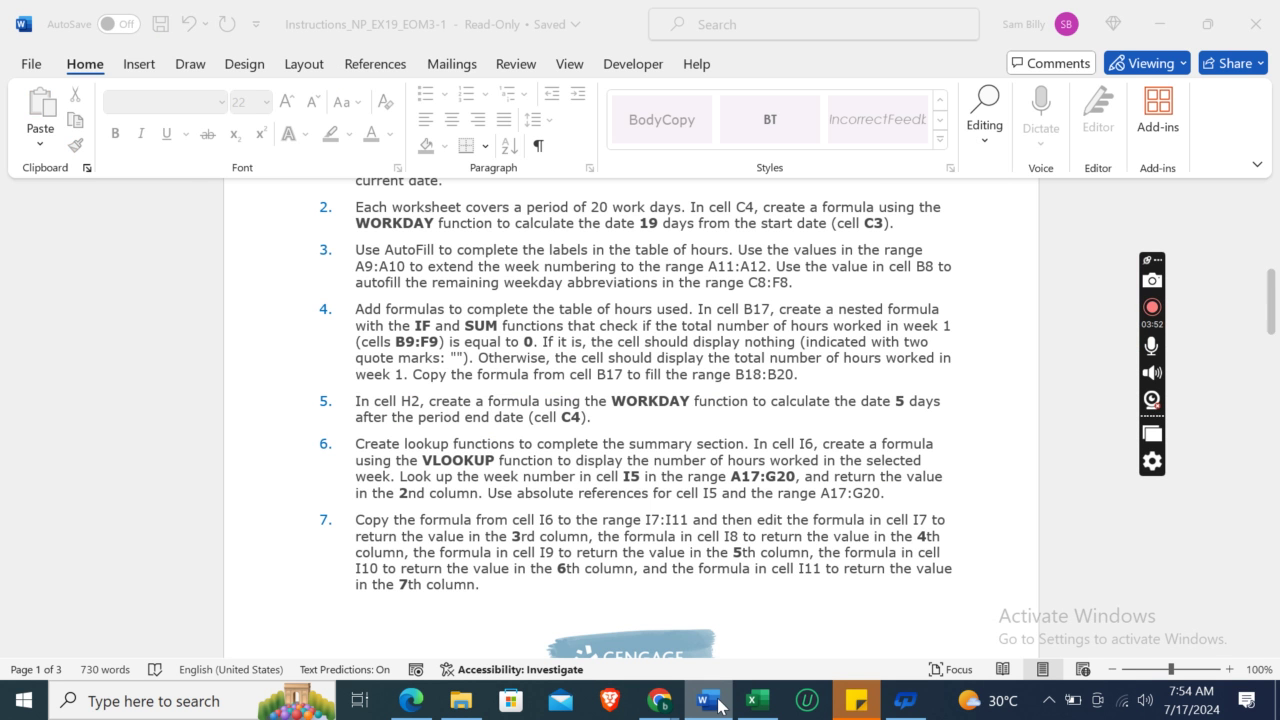
pyautogui.click(757, 700)
pyautogui.write('=')
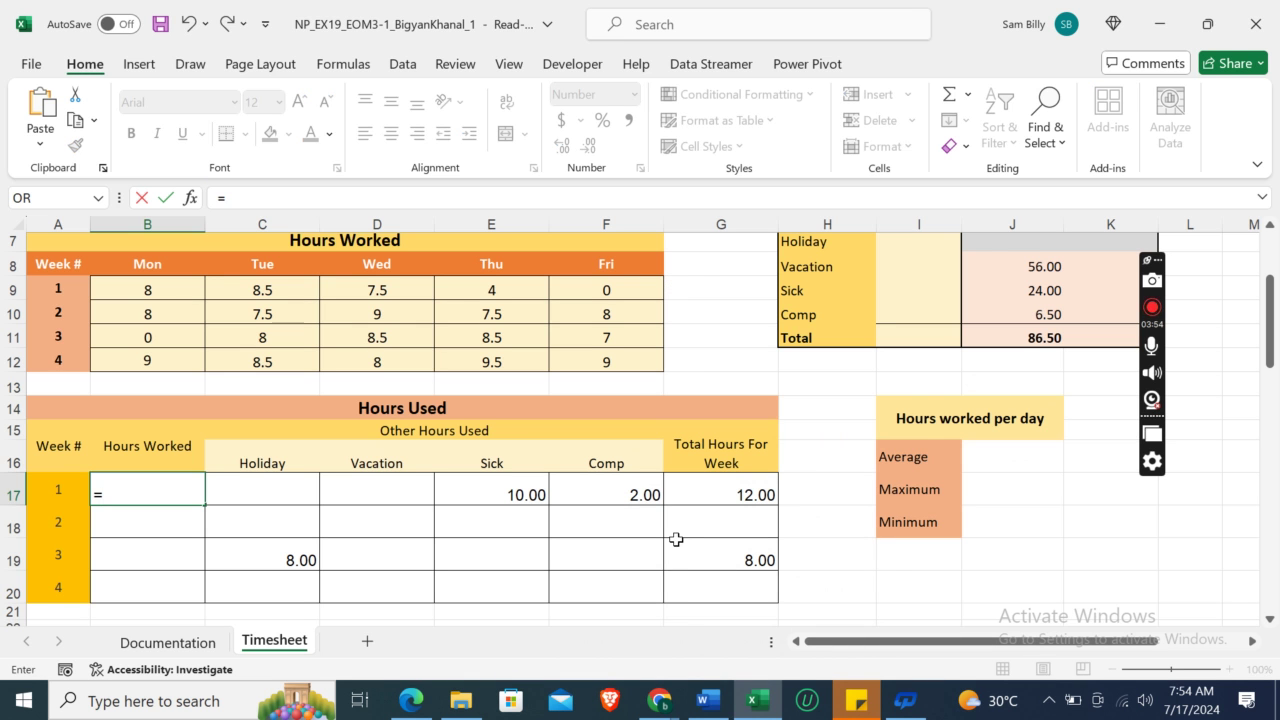
pyautogui.click(703, 700)
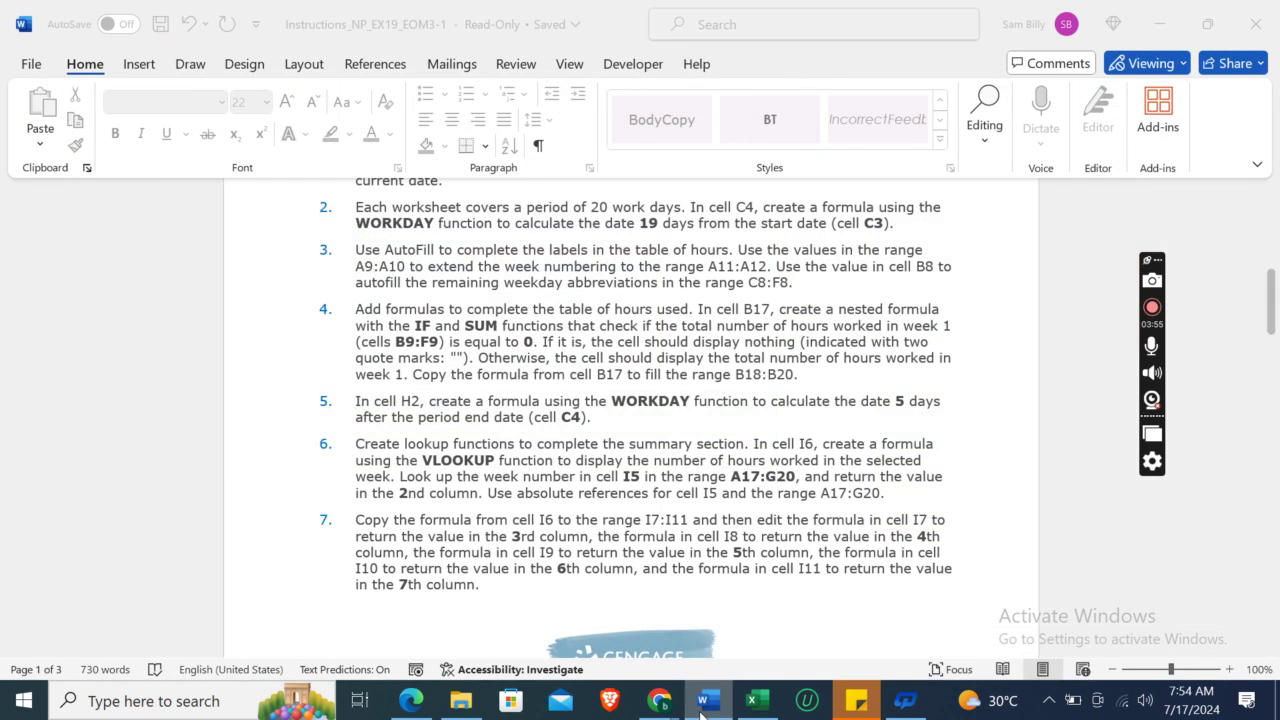
pyautogui.click(705, 701)
pyautogui.write('IF')
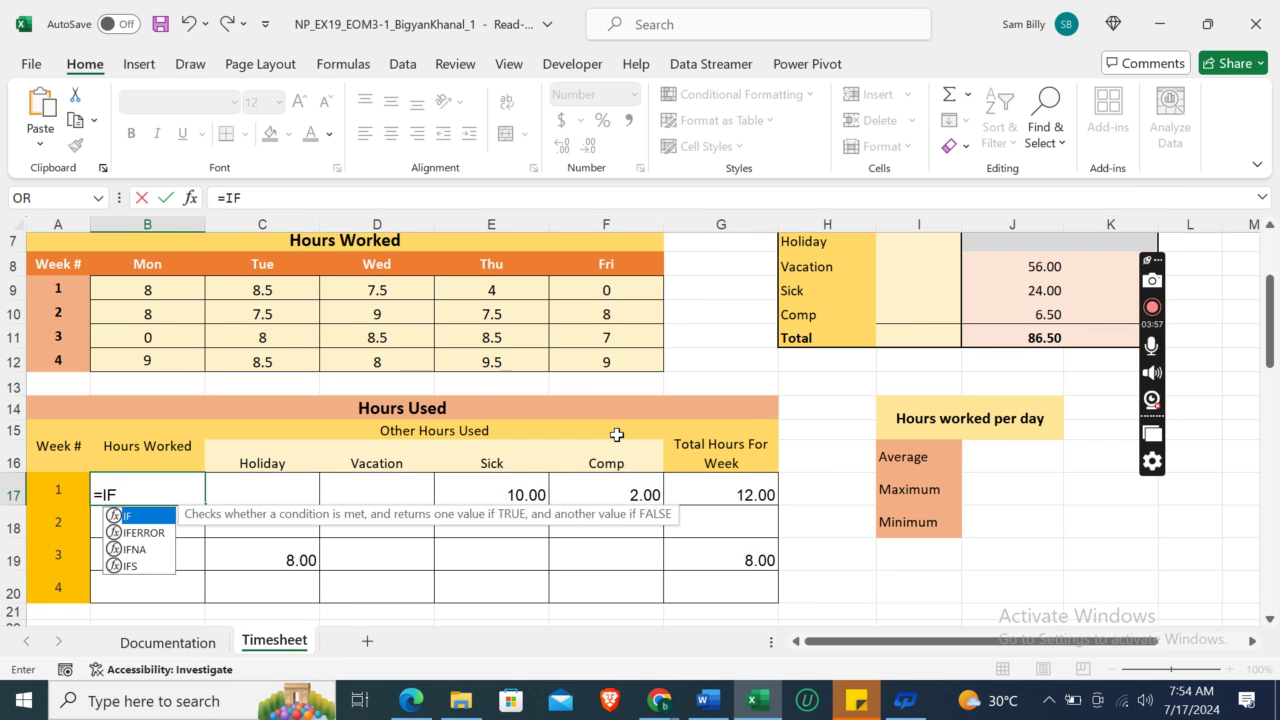
pyautogui.write('(SUM')
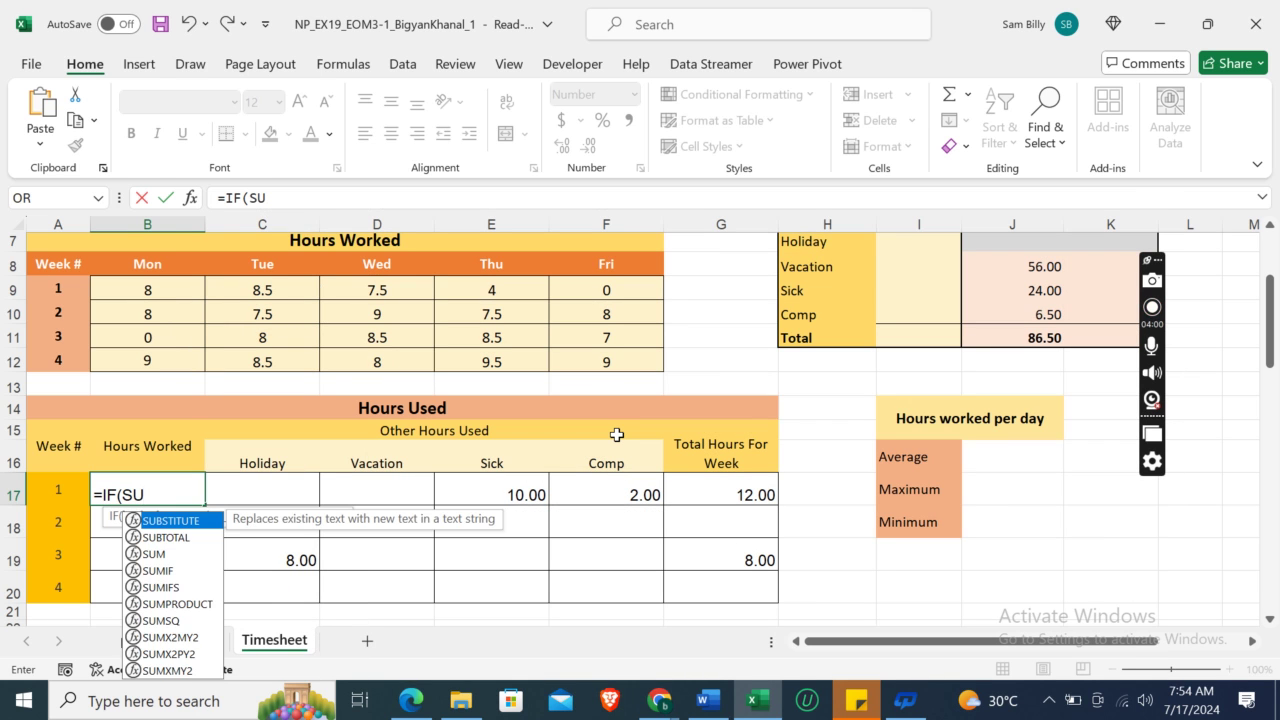
pyautogui.press('BackSpace')
pyautogui.press('BackSpace')
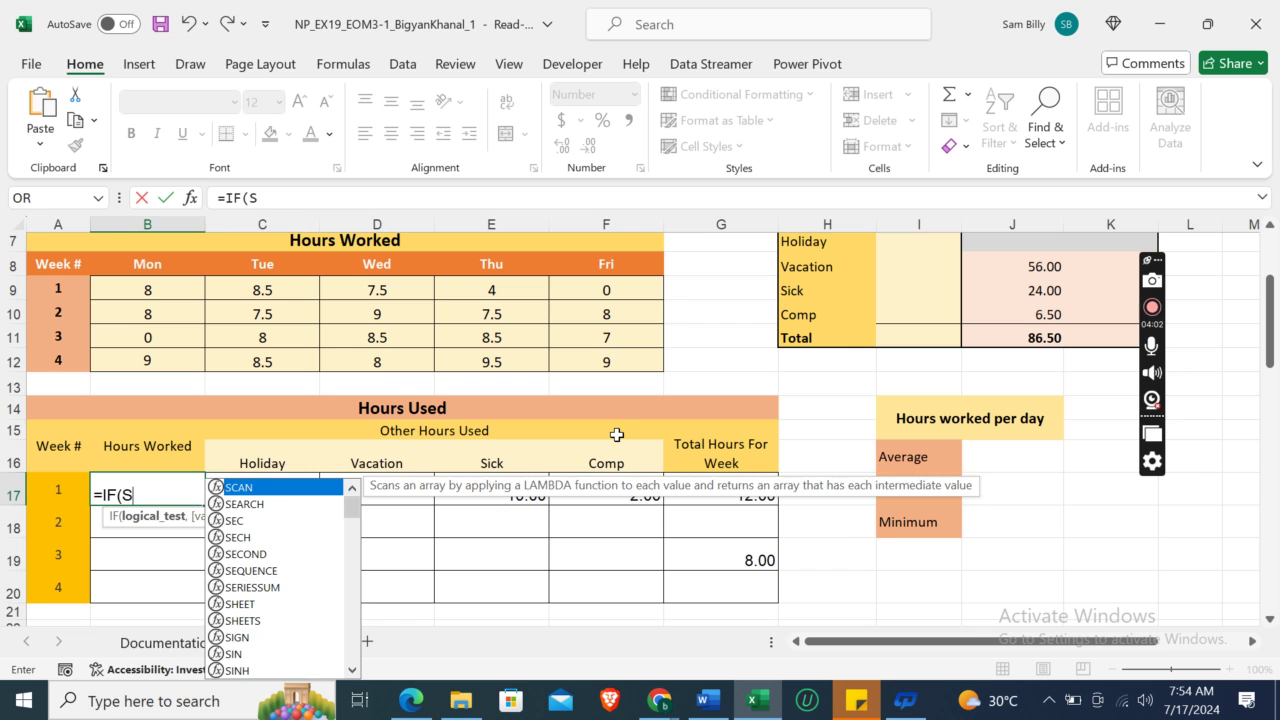
pyautogui.write('um(')
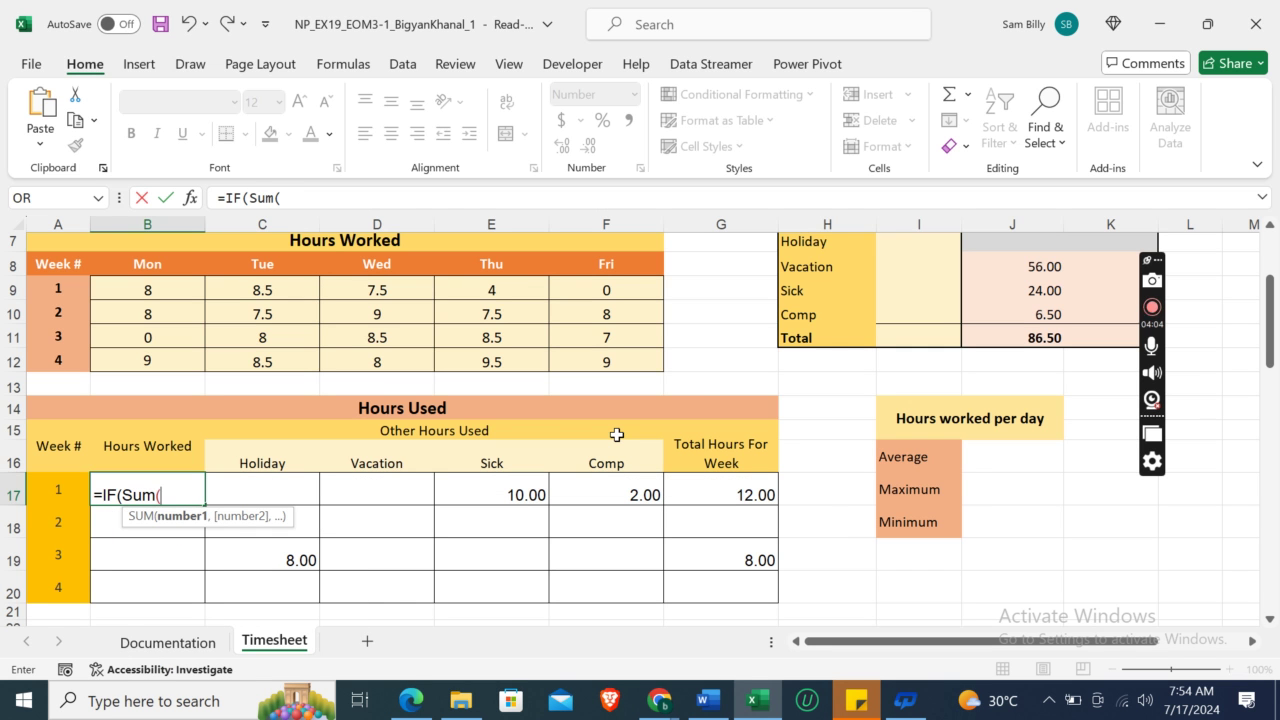
# Check the required cells in Word and reference the week 1 hours B9:F9 inside the SUM function in Excel cell B17.
pyautogui.click(708, 700)
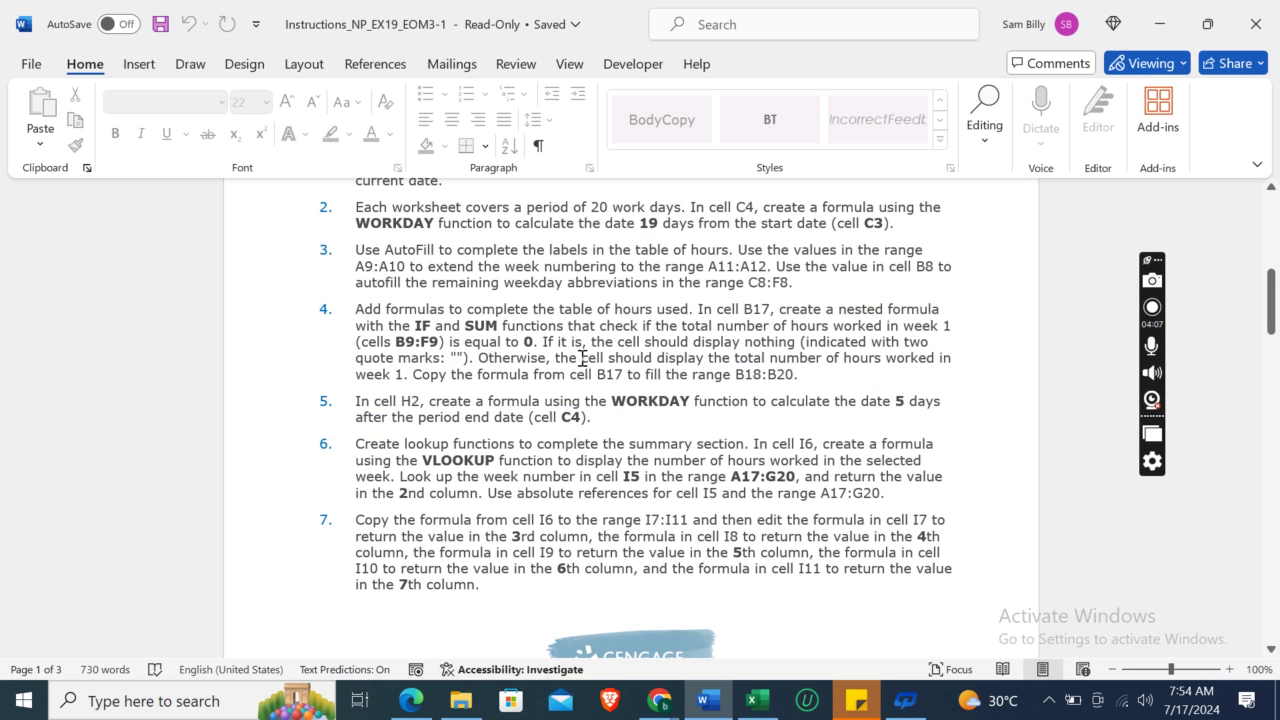
pyautogui.click(757, 700)
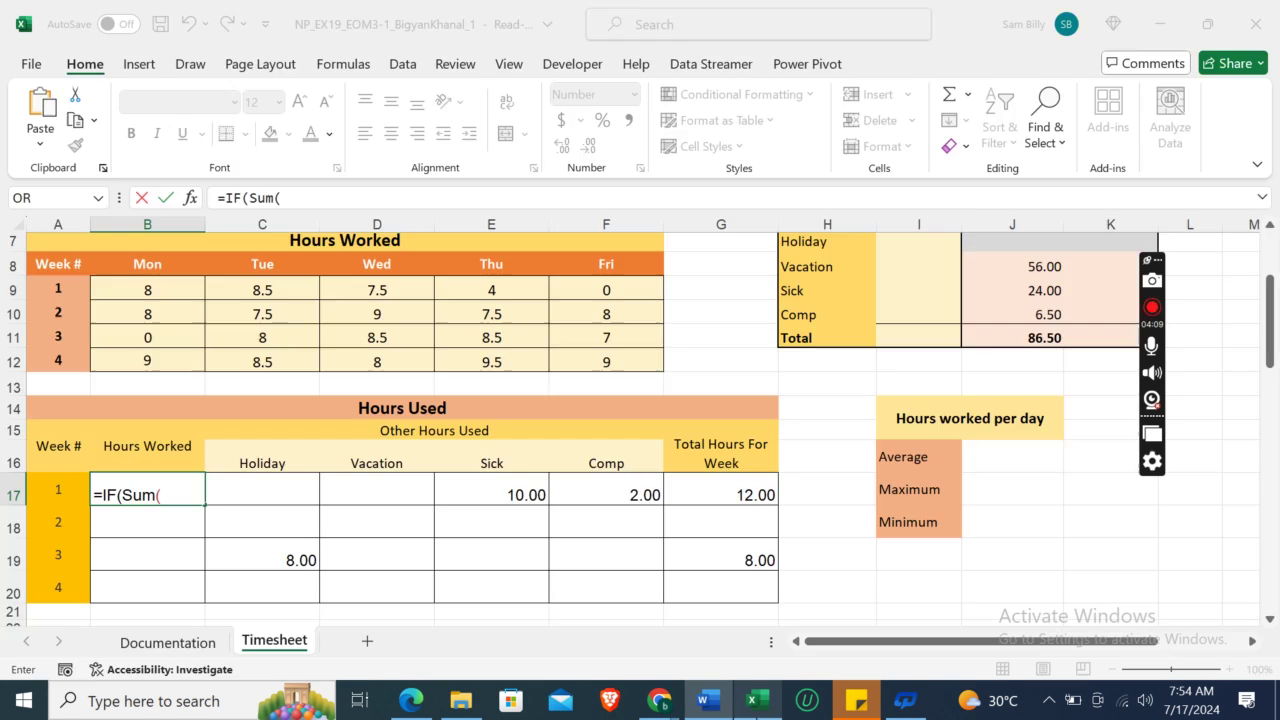
pyautogui.click(137, 284)
pyautogui.hotkey('shift', 'Down')
pyautogui.hotkey('shift', 'Down')
pyautogui.hotkey('shift', 'Down')
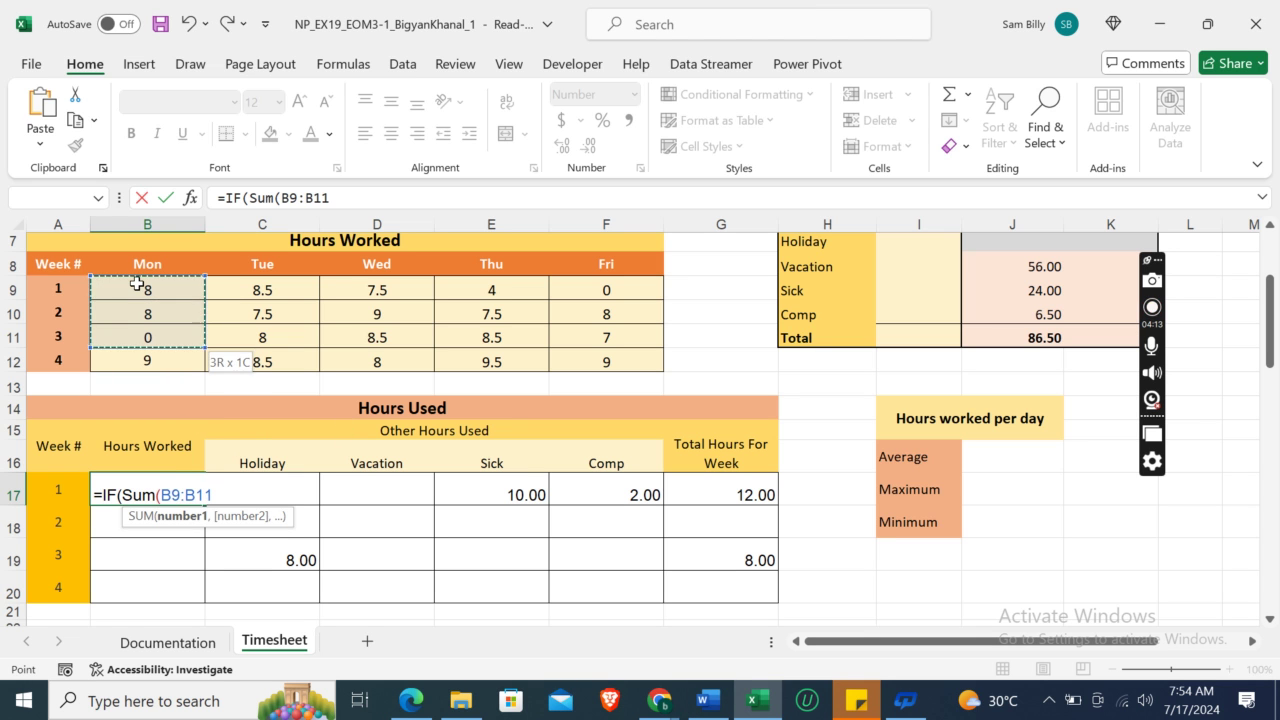
pyautogui.hotkey('shift', 'Up')
pyautogui.hotkey('shift', 'Up')
pyautogui.hotkey('shift', 'Up')
pyautogui.hotkey('shift', 'Up')
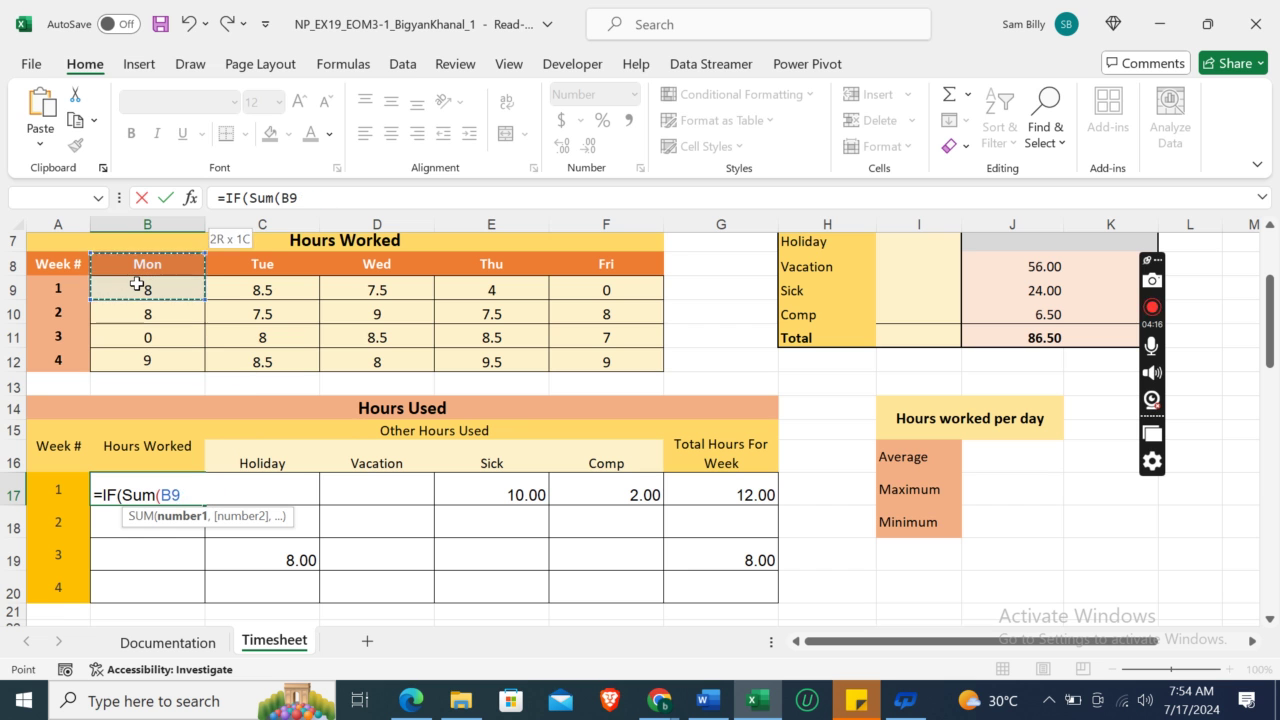
pyautogui.hotkey('shift', 'Down')
pyautogui.hotkey('shift', 'Right')
pyautogui.hotkey('shift', 'Right')
pyautogui.hotkey('shift', 'Right')
pyautogui.hotkey('shift', 'Right')
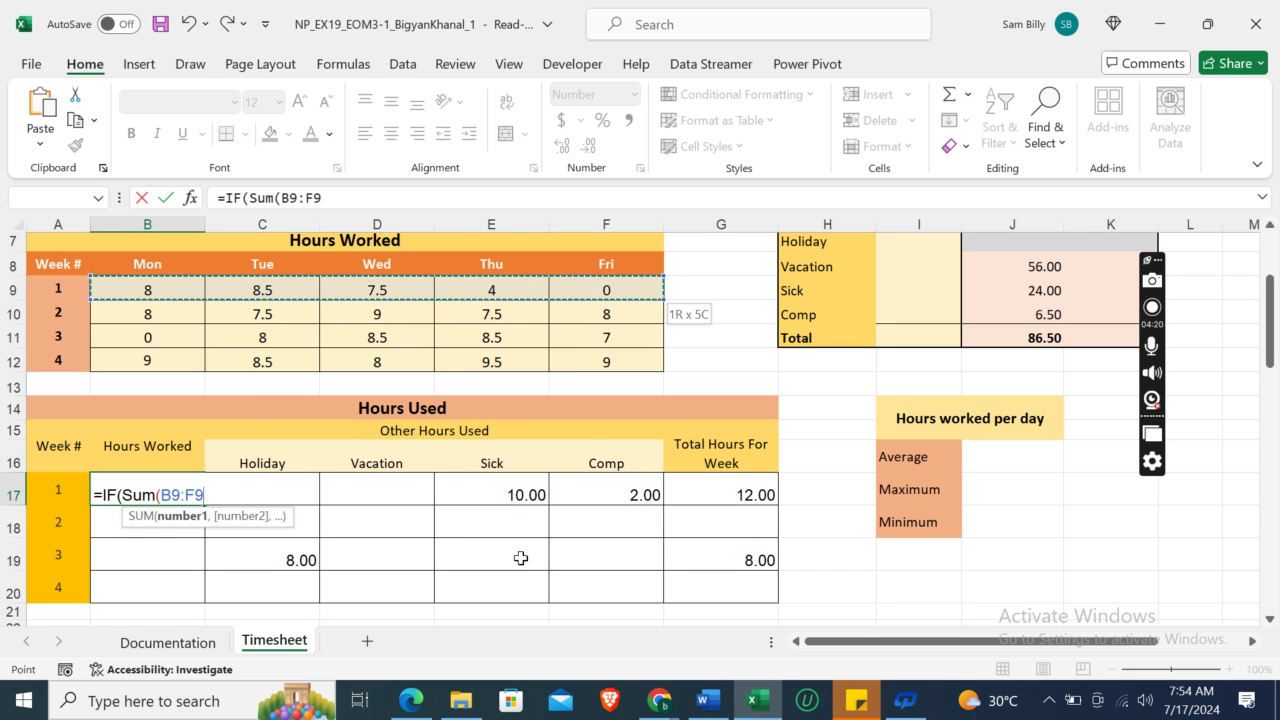
# Recheck project step 4 in Word and try to extend the Excel formula in cell B17 to =IF(Sum(B9:F9,0).
pyautogui.click(706, 705)
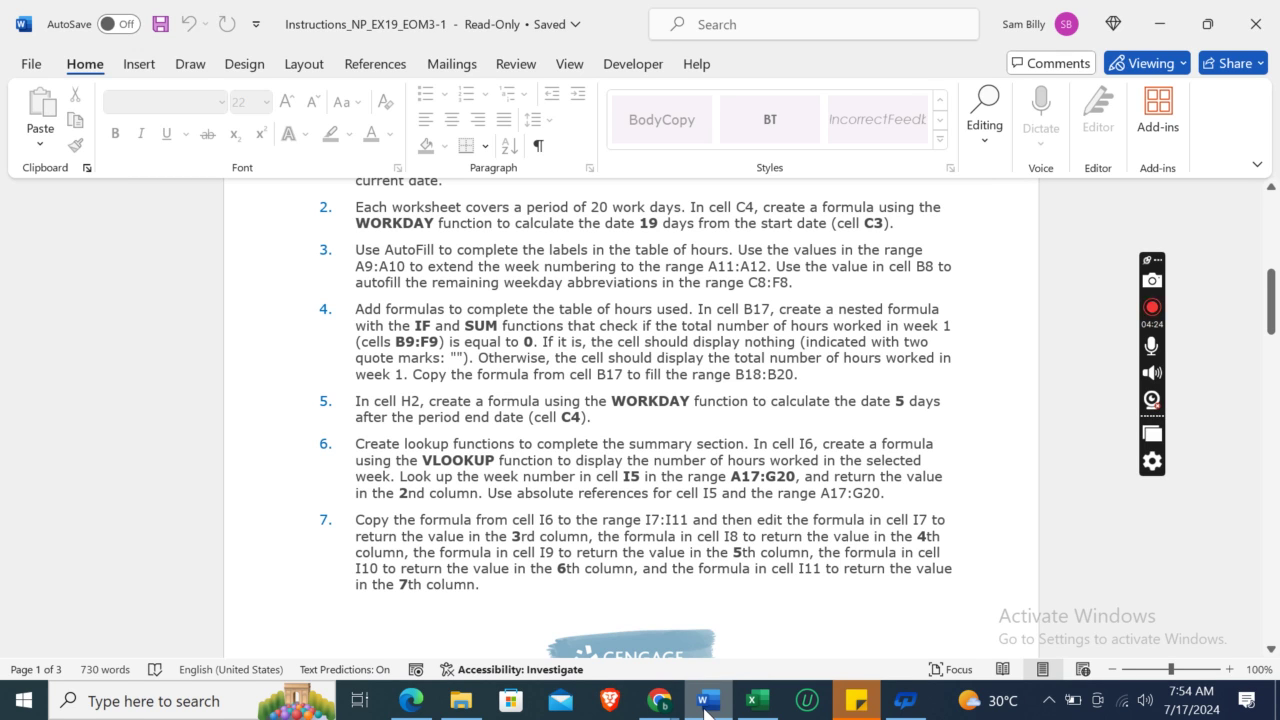
pyautogui.click(757, 703)
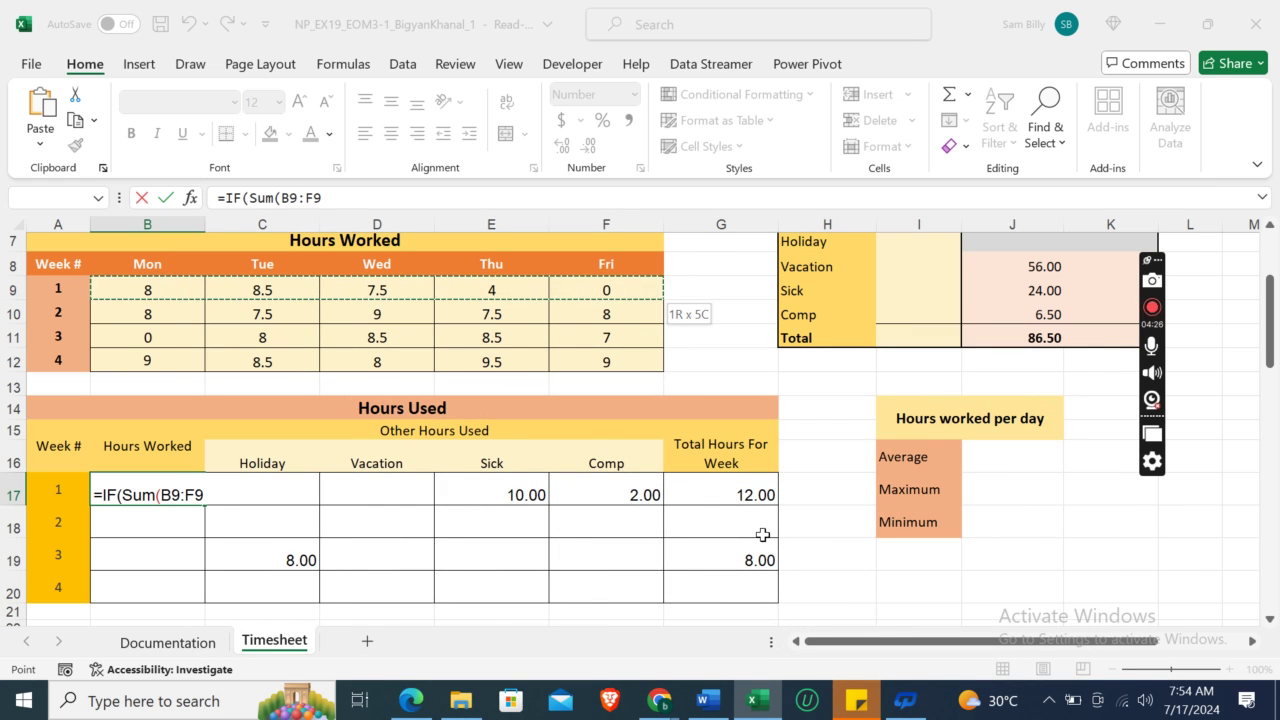
pyautogui.click(221, 492)
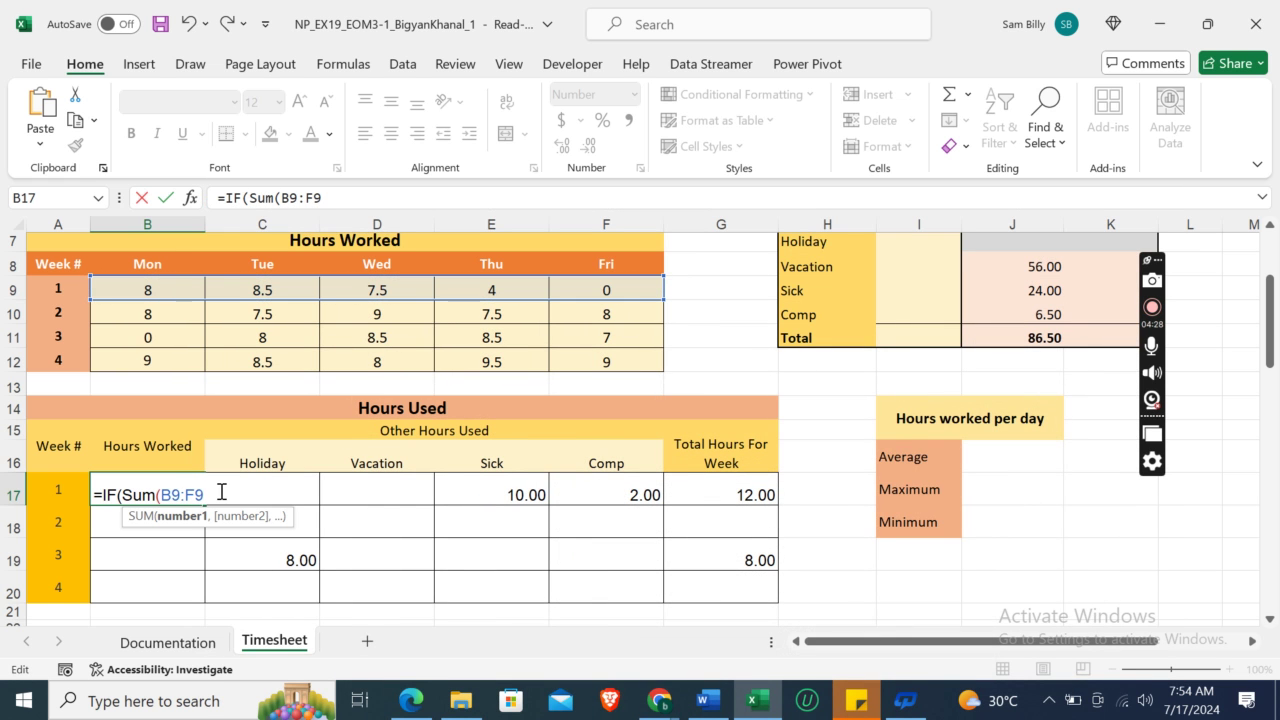
pyautogui.write(',')
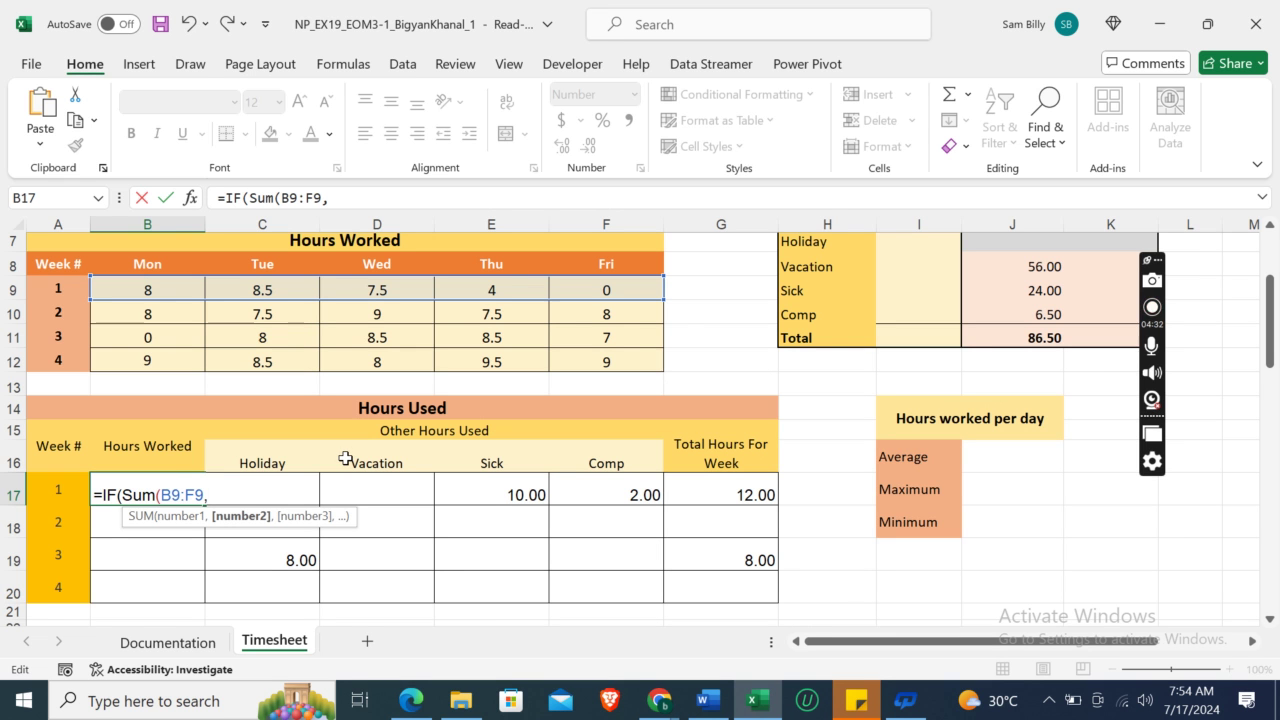
pyautogui.write('0)')
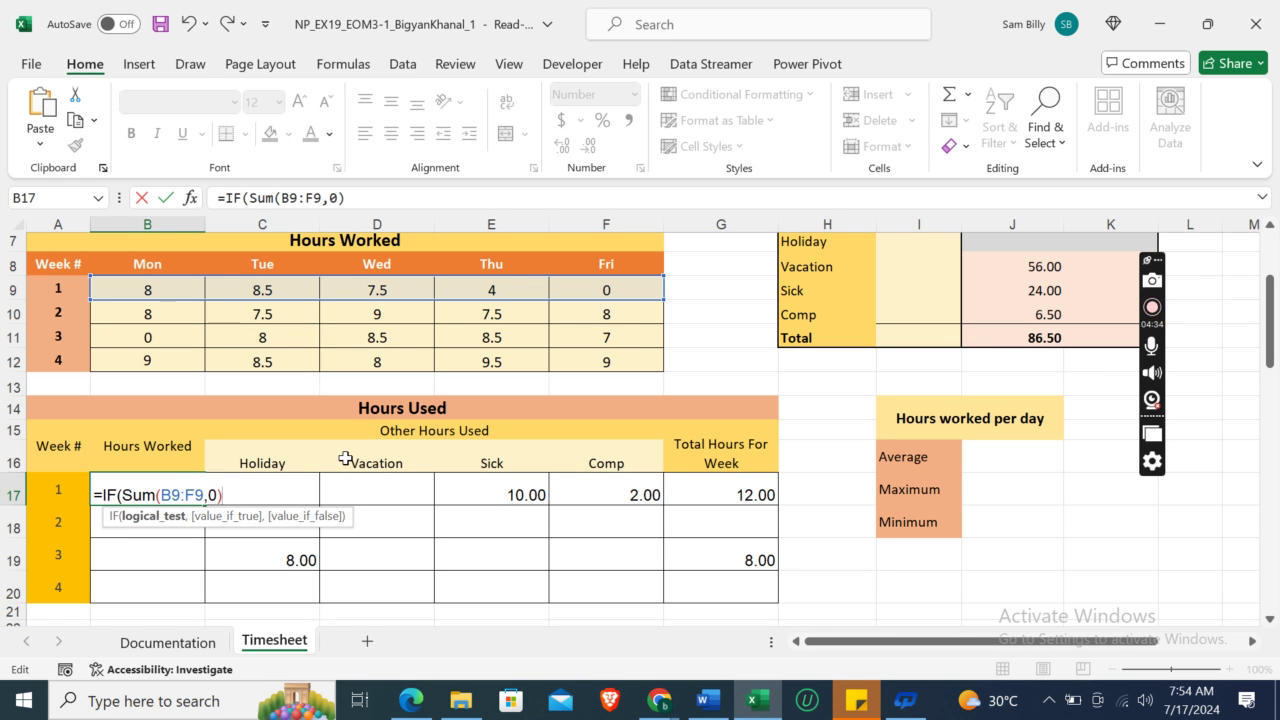
# Recheck project step 4 in Word and erase the unfinished IF and SUM formula from cell B17 in Excel.
pyautogui.click(710, 704)
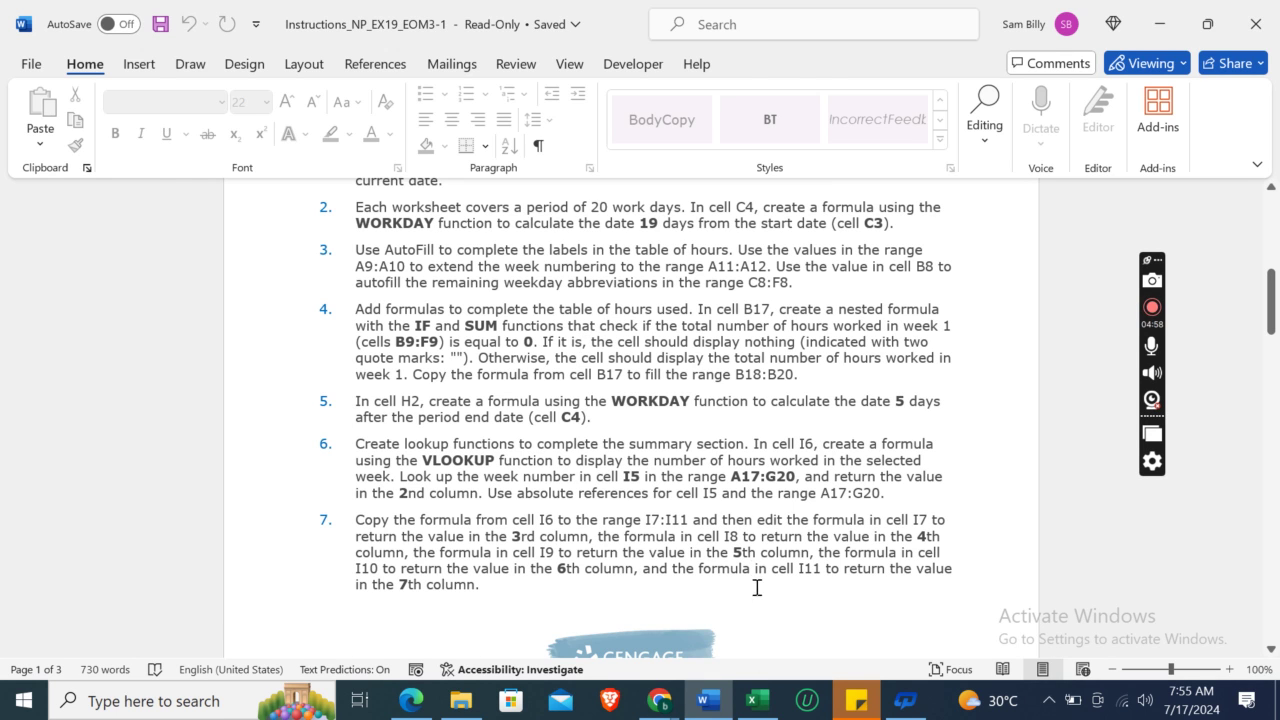
pyautogui.click(752, 705)
pyautogui.press('BackSpace')
pyautogui.press('BackSpace')
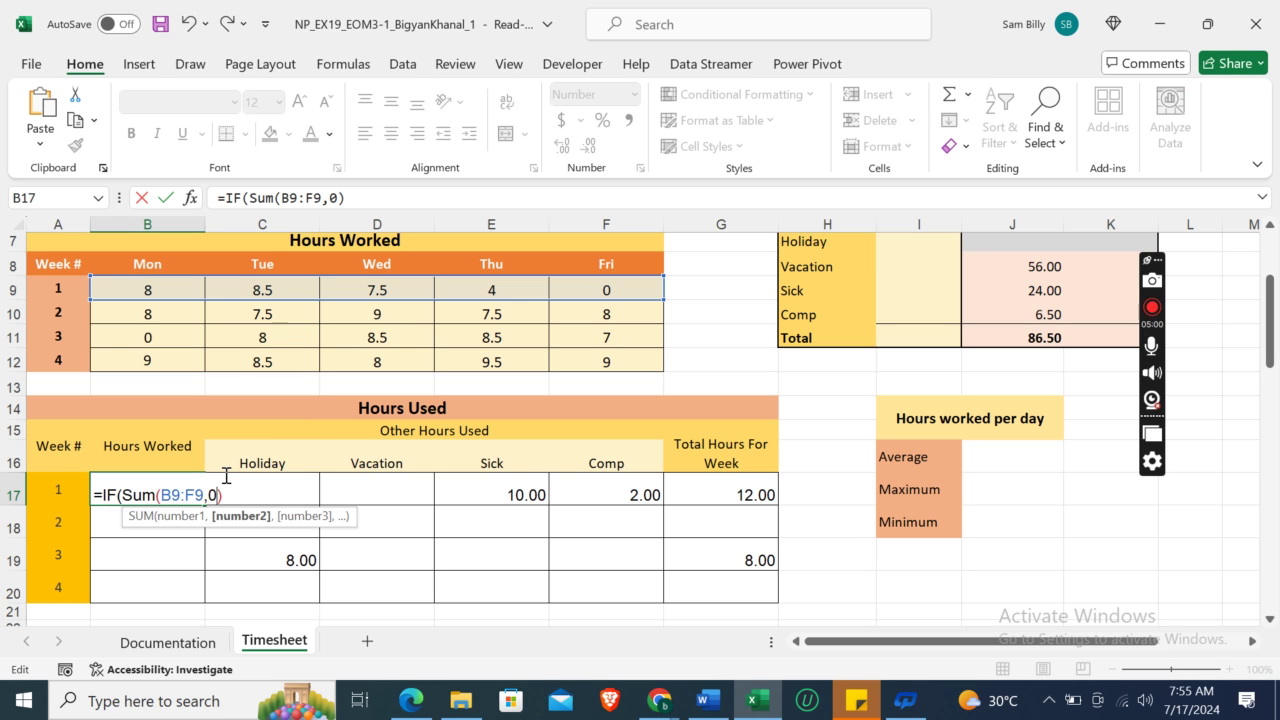
pyautogui.press('BackSpace')
pyautogui.press('BackSpace')
pyautogui.press('BackSpace')
pyautogui.press('BackSpace')
pyautogui.press('BackSpace')
pyautogui.press('BackSpace')
pyautogui.press('BackSpace')
pyautogui.press('BackSpace')
pyautogui.press('BackSpace')
pyautogui.press('BackSpace')
pyautogui.press('BackSpace')
pyautogui.press('BackSpace')
pyautogui.press('BackSpace')
pyautogui.press('BackSpace')
pyautogui.press('Return')
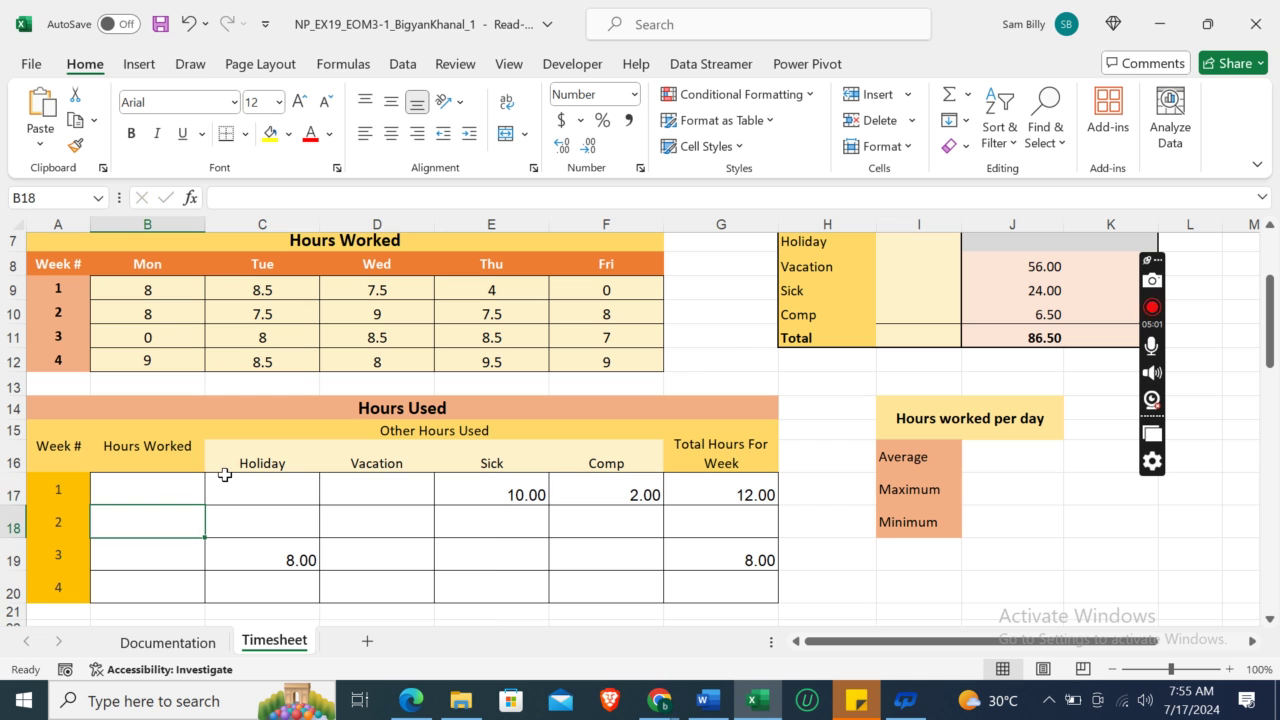
# Read project step 5 in Word and enter =WORKDAY(C4,5) in the Timesheet due cell H2 of the Excel timesheet.
pyautogui.click(706, 701)
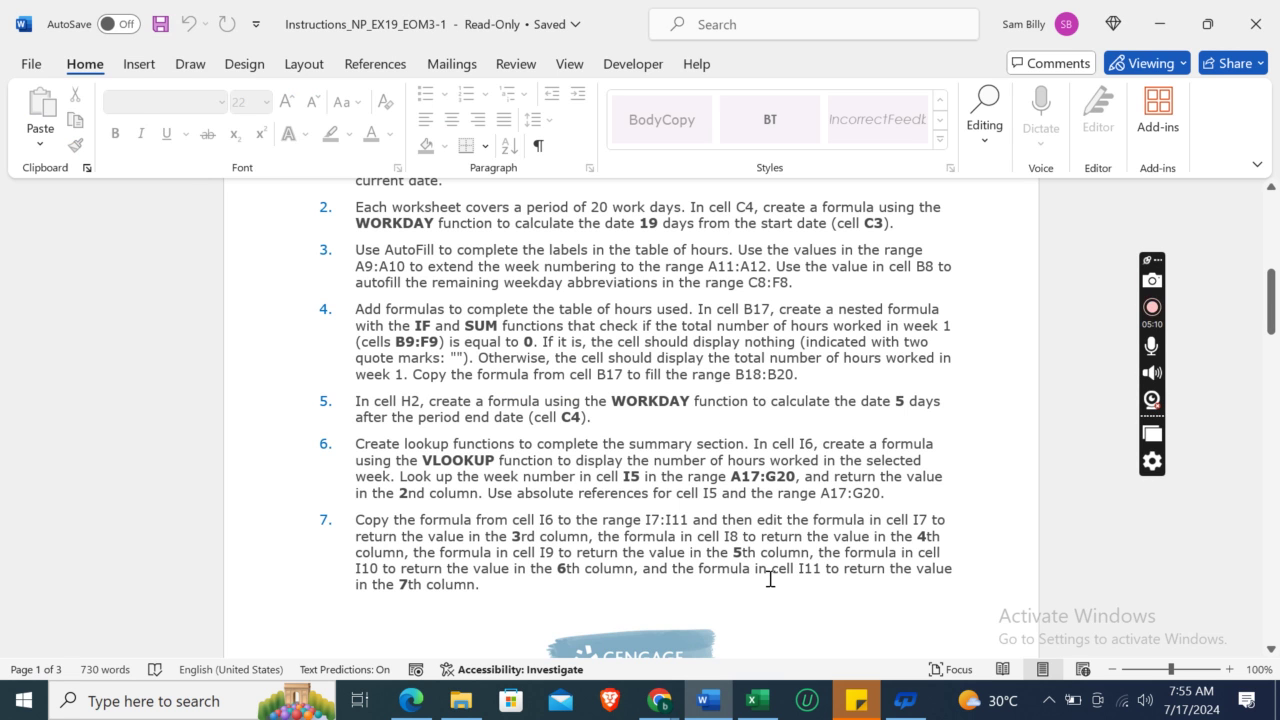
pyautogui.click(757, 700)
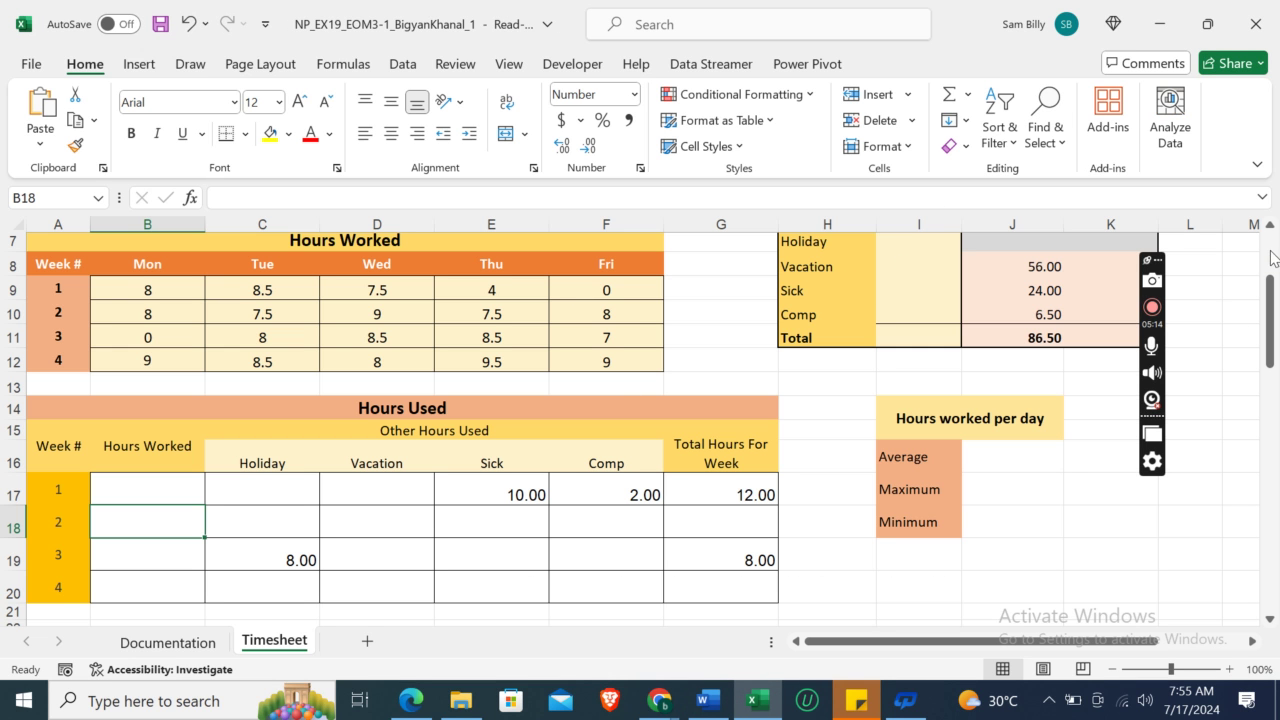
pyautogui.moveTo(1272, 265); pyautogui.dragTo(1264, 205)
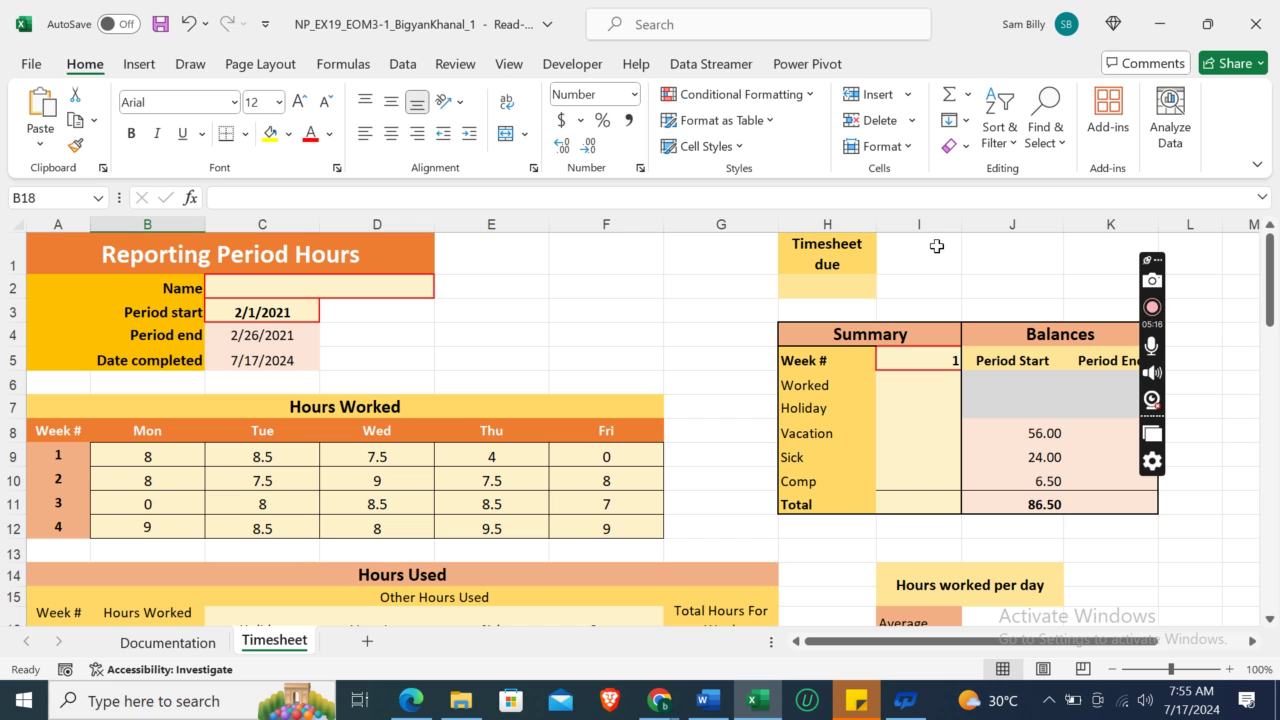
pyautogui.click(832, 284)
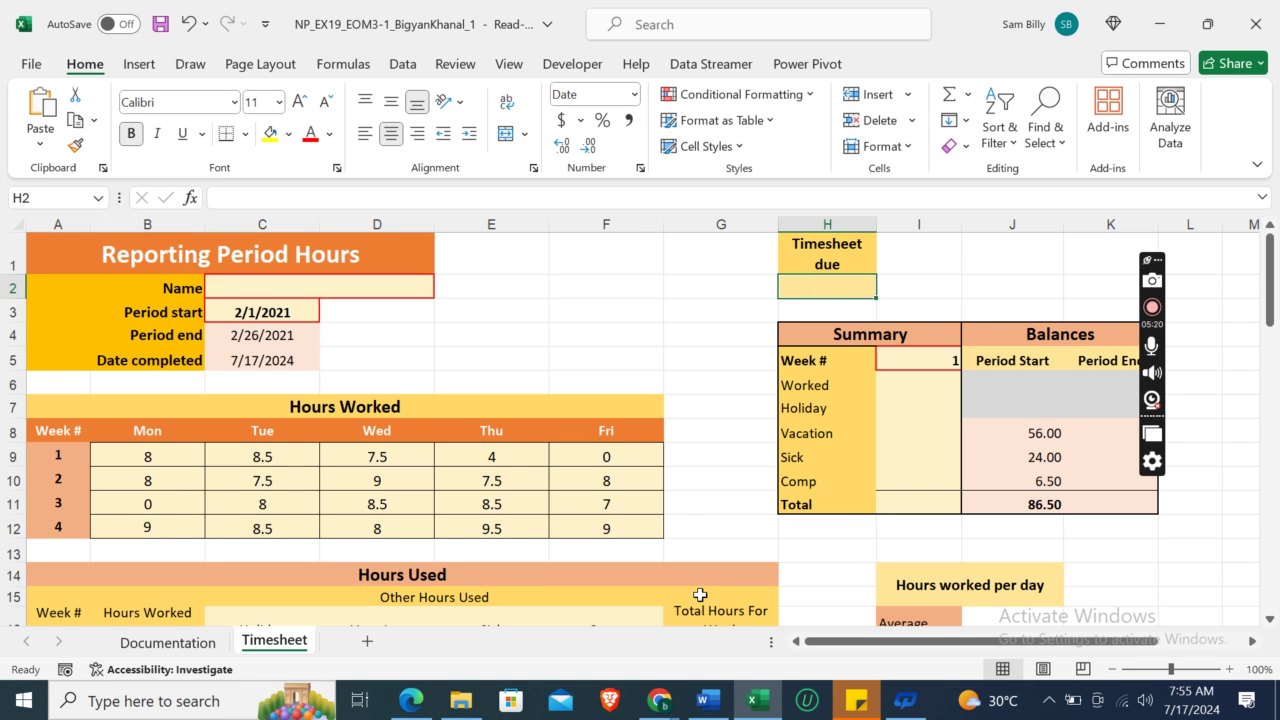
pyautogui.write('=WOR')
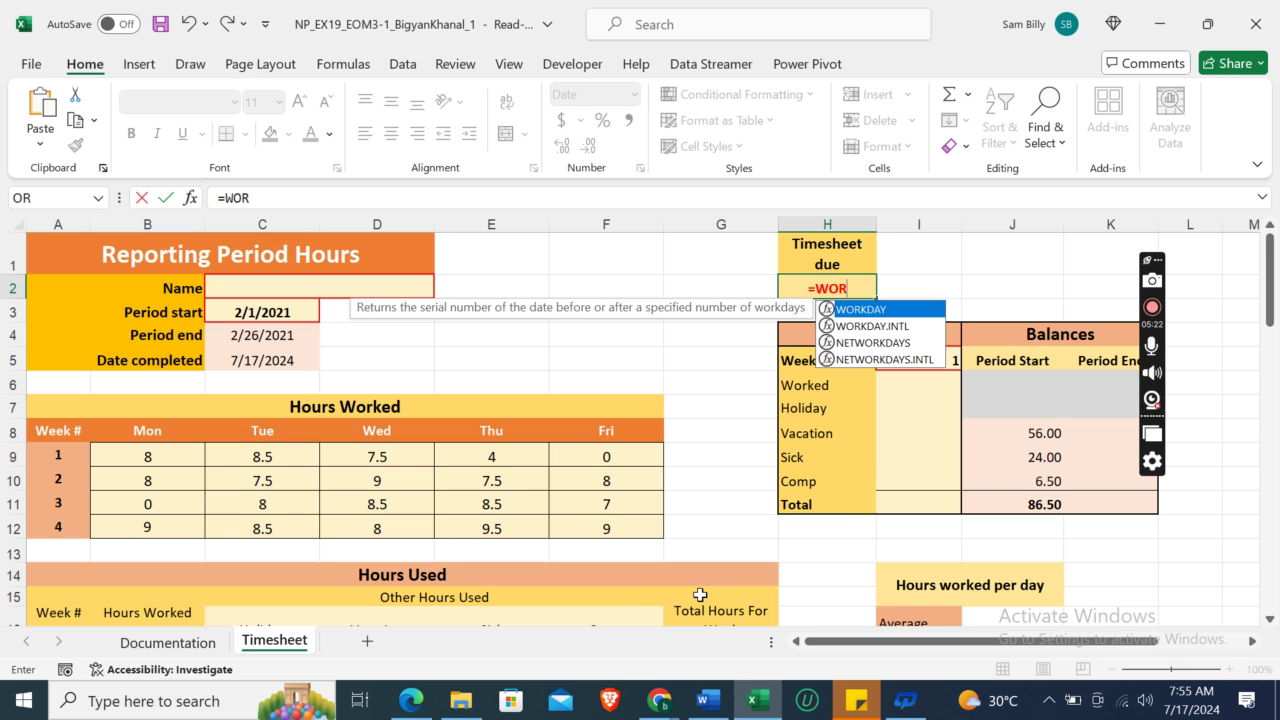
pyautogui.write('KDAY(')
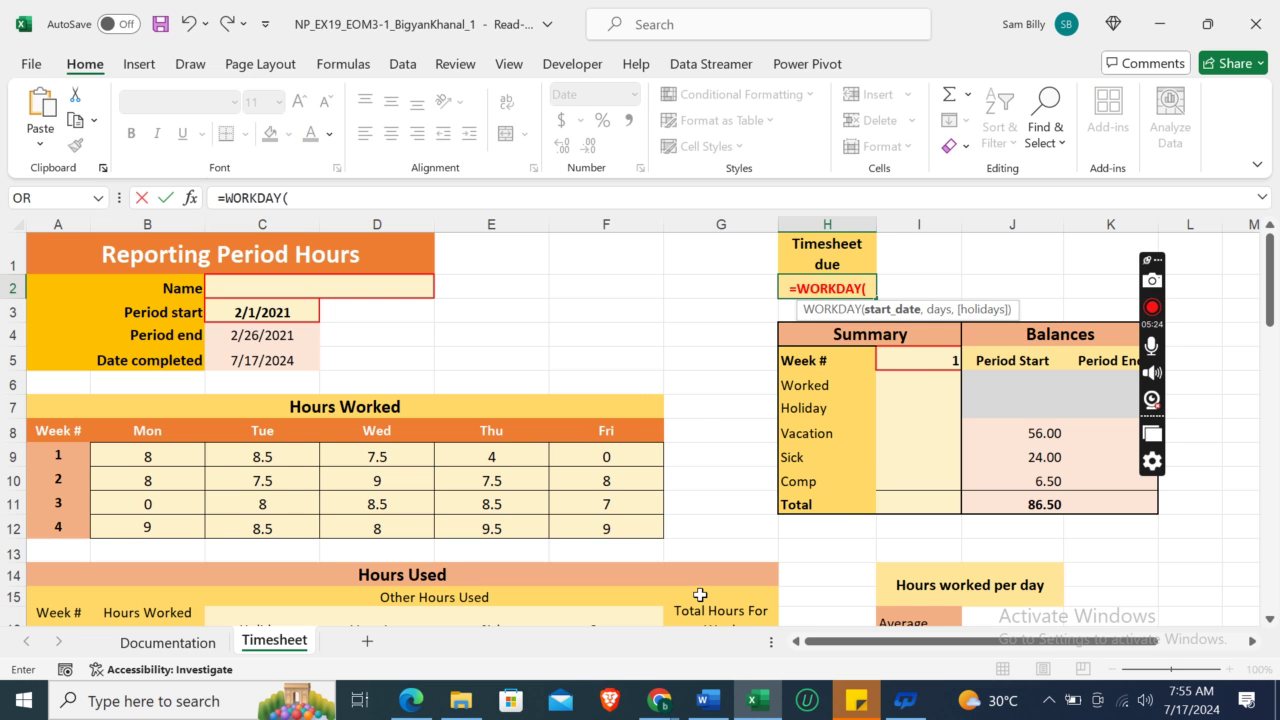
pyautogui.click(707, 700)
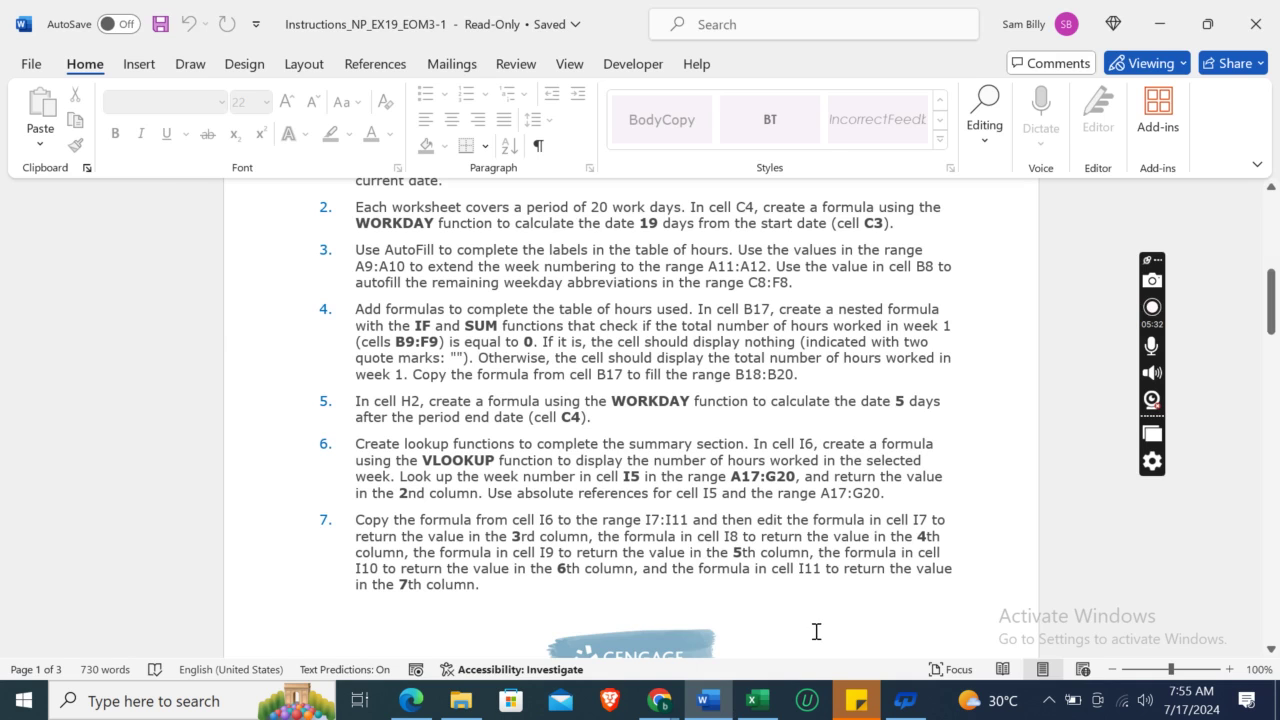
pyautogui.click(757, 700)
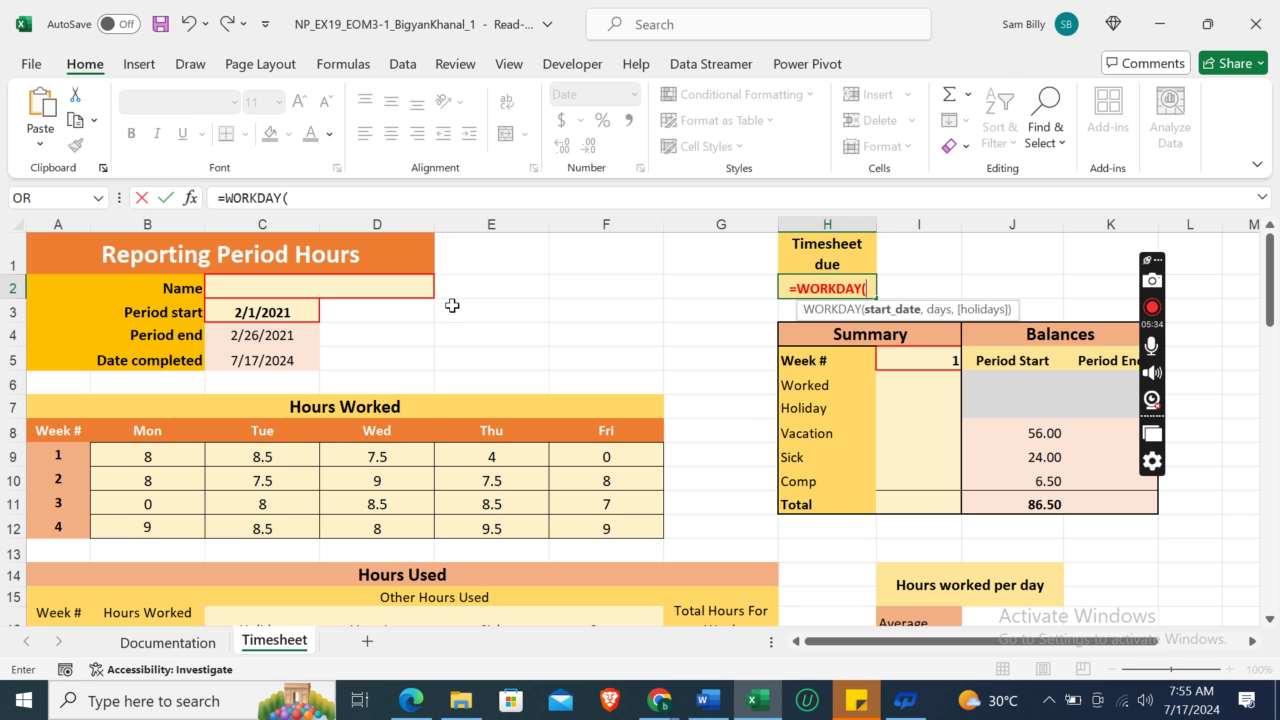
pyautogui.click(270, 337)
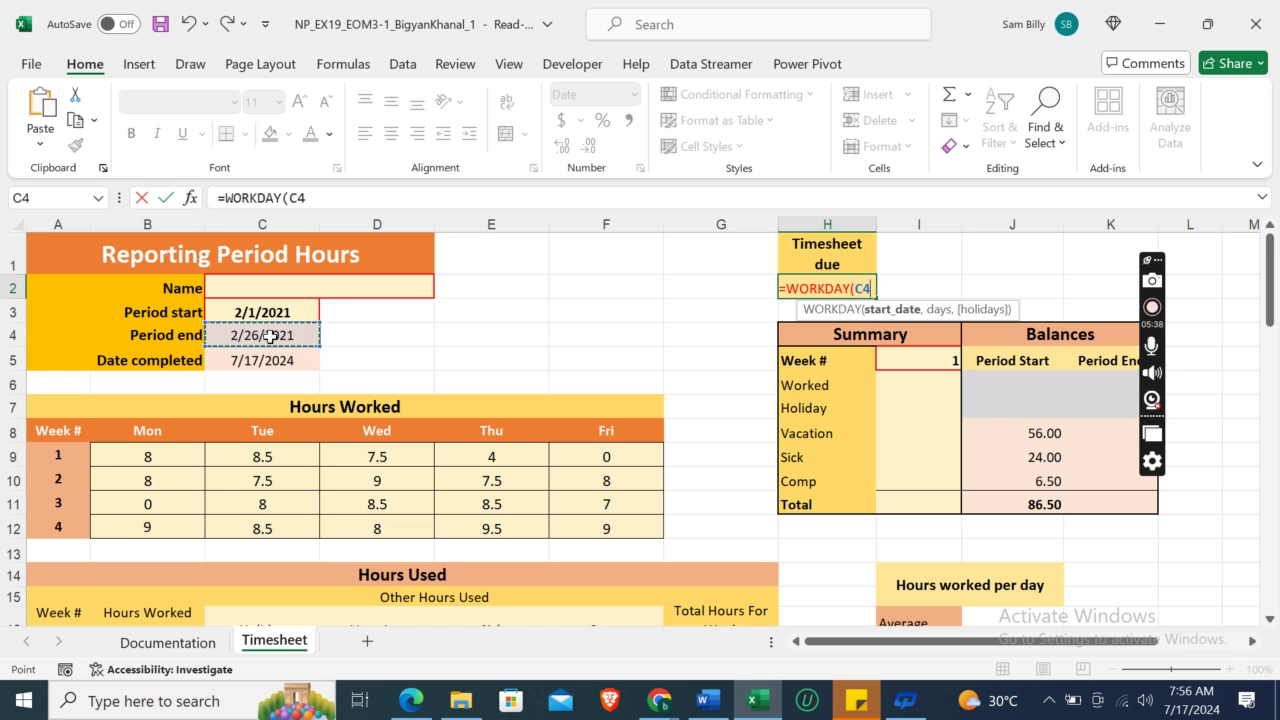
pyautogui.write(',5')
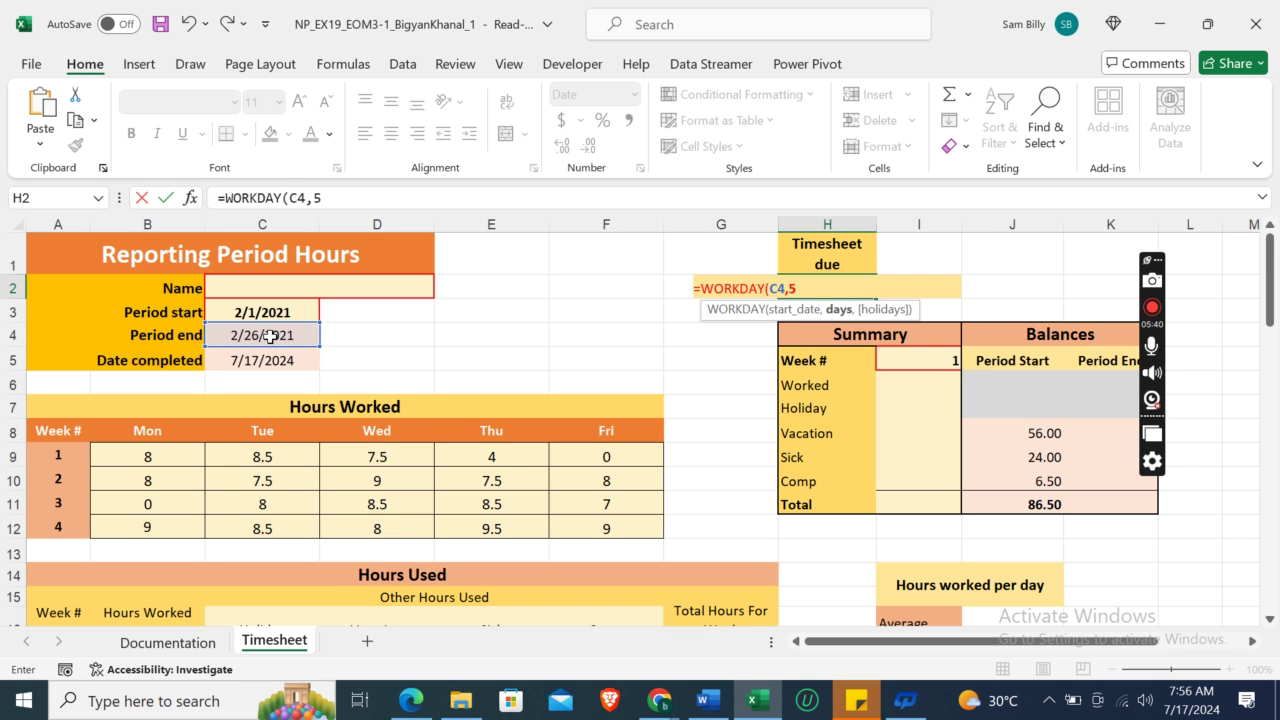
pyautogui.write(')')
pyautogui.press('Return')
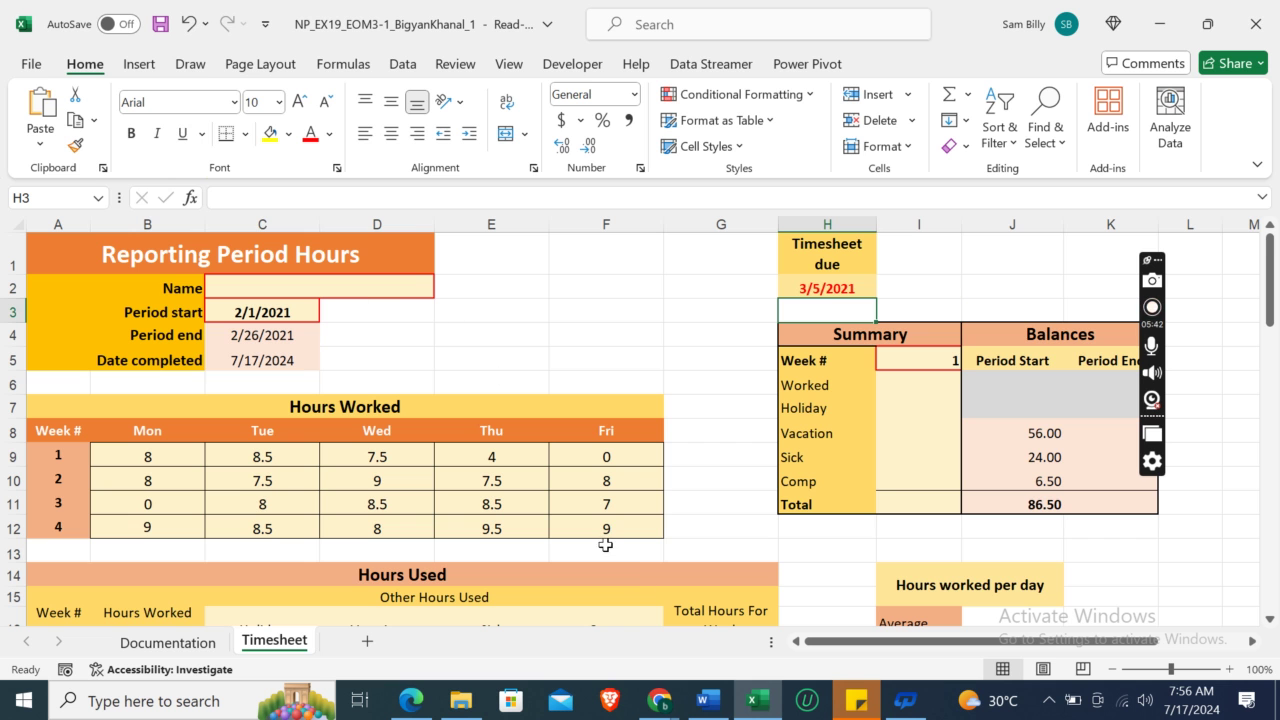
# Switch to Word, read the project steps from 6 onward, and return to the start of the instructions.
pyautogui.click(707, 700)
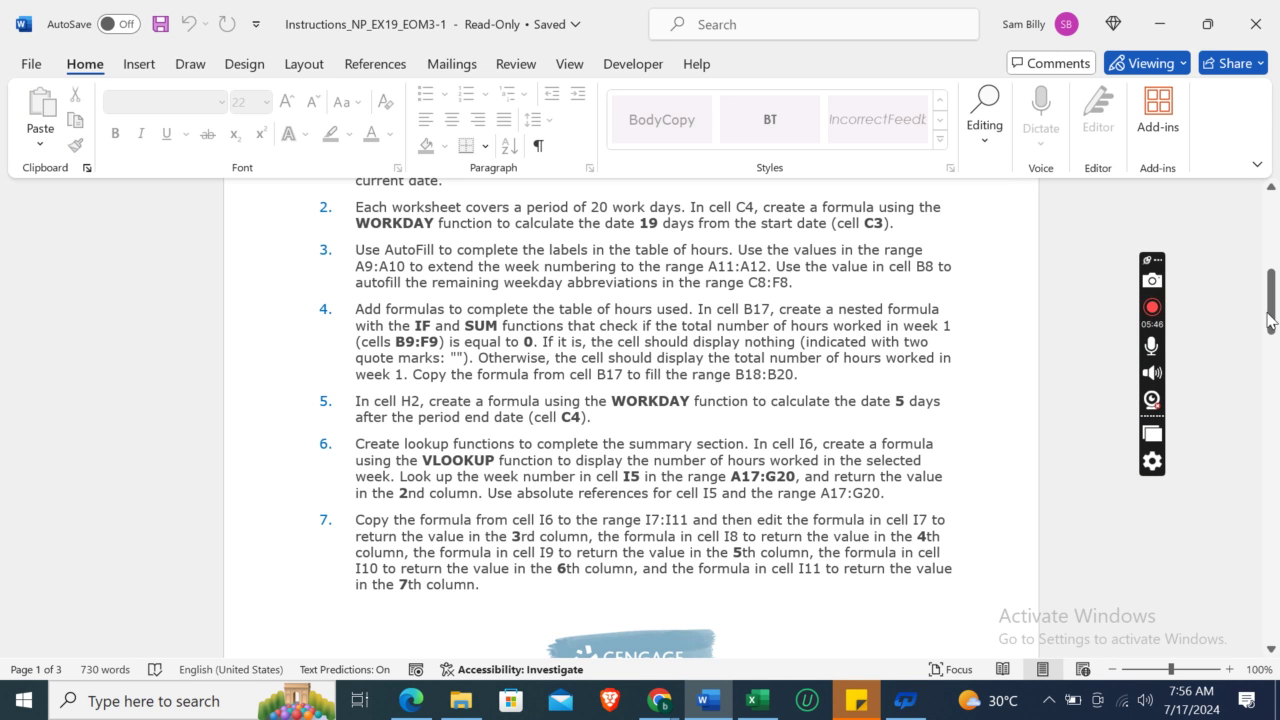
pyautogui.moveTo(1271, 312); pyautogui.dragTo(1276, 338)
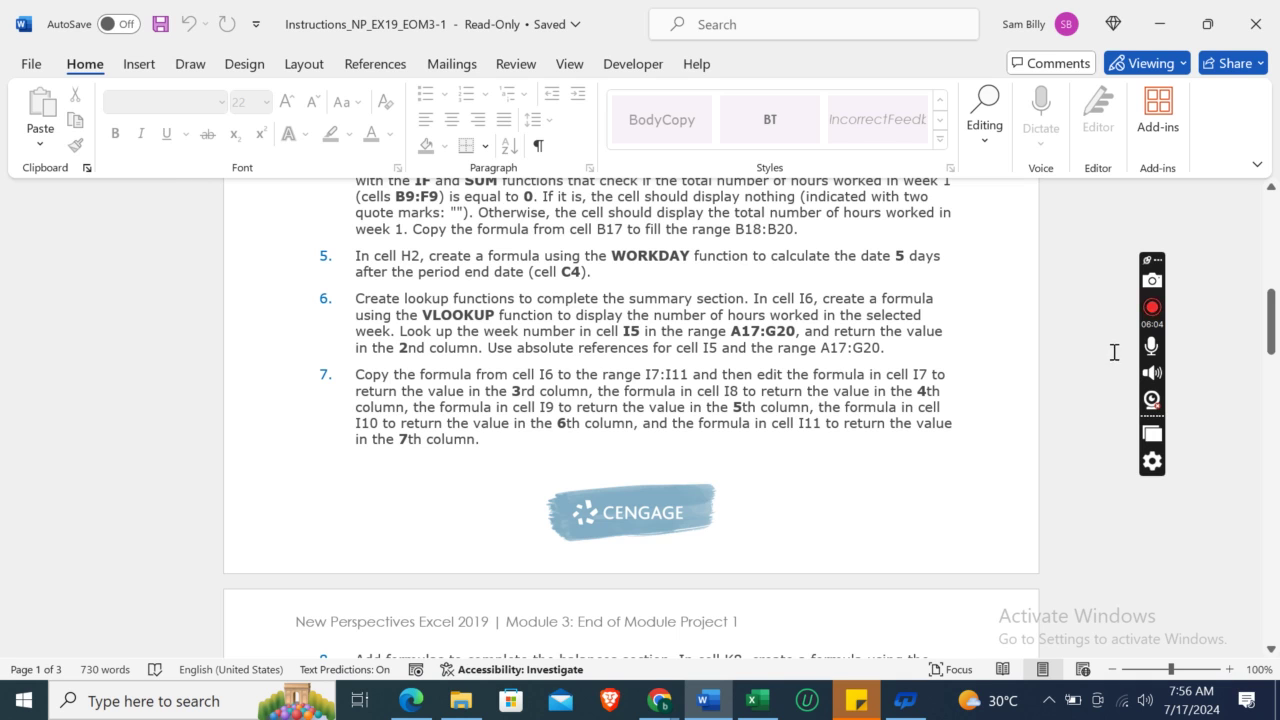
pyautogui.moveTo(1274, 341); pyautogui.dragTo(1278, 355)
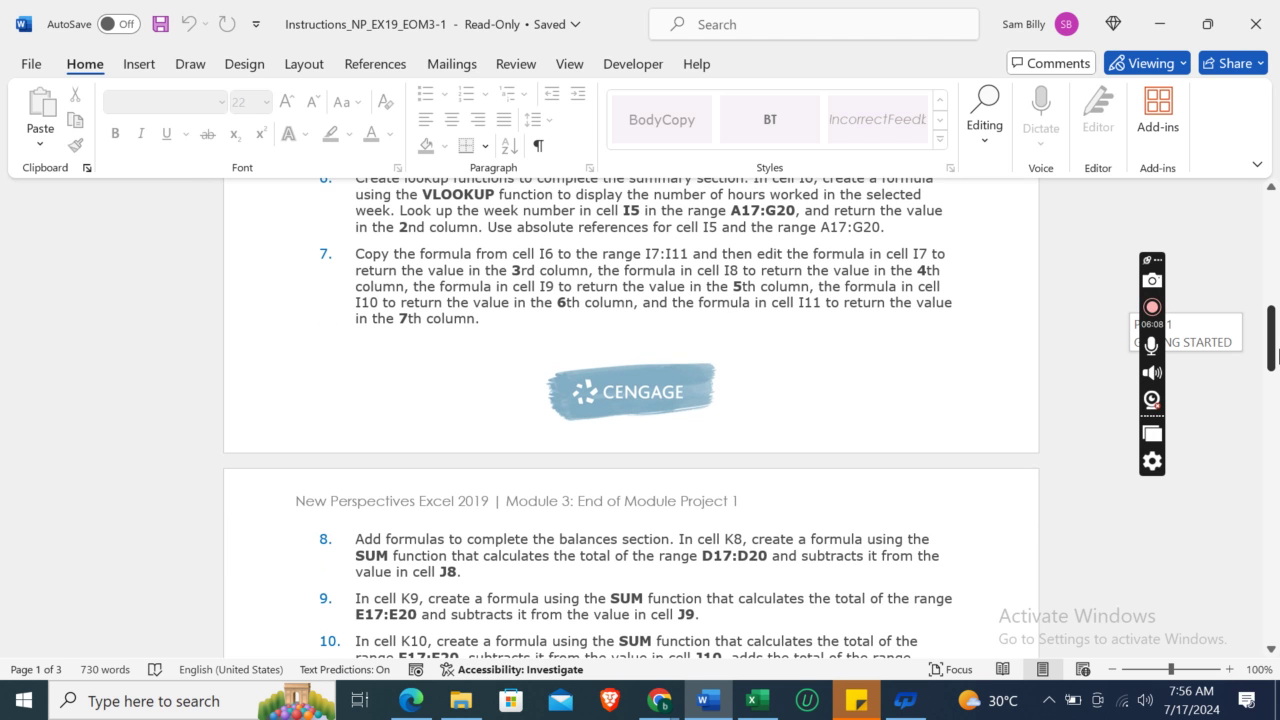
pyautogui.moveTo(1278, 363); pyautogui.dragTo(1276, 238)
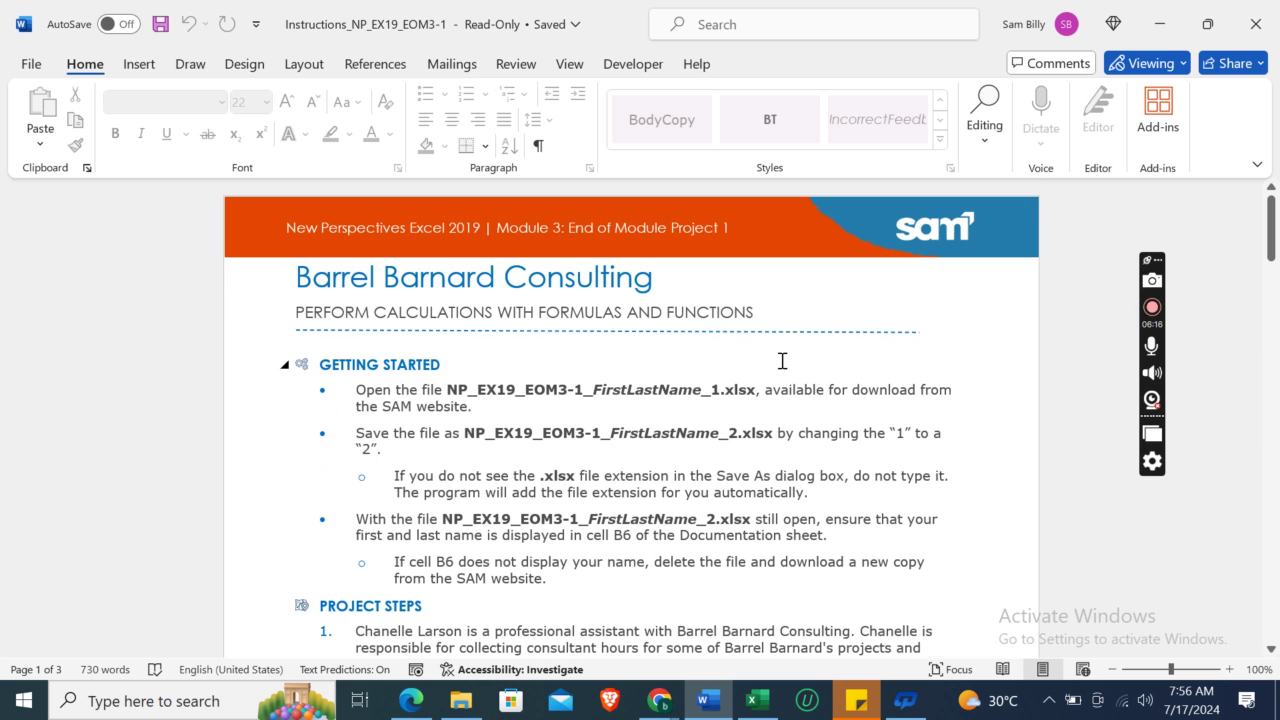